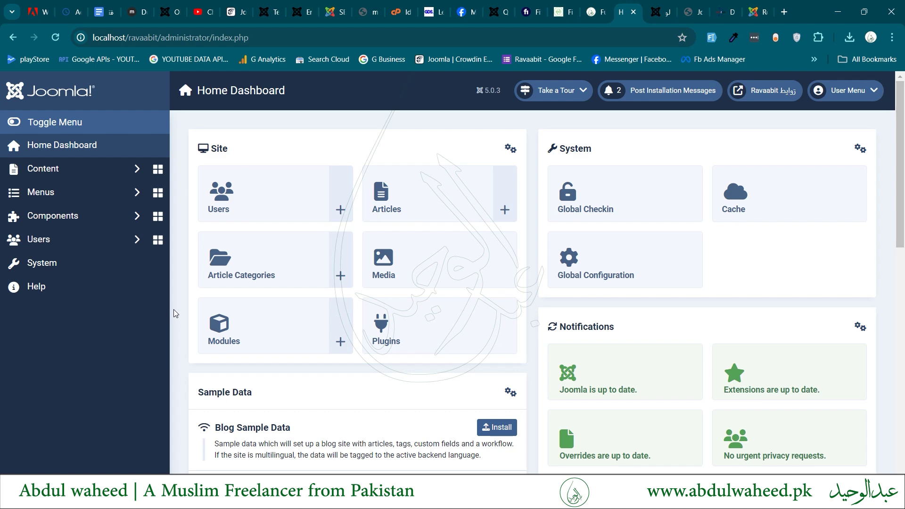
Open the Users list from the Site panel on the Home Dashboard.
left_click(251, 189)
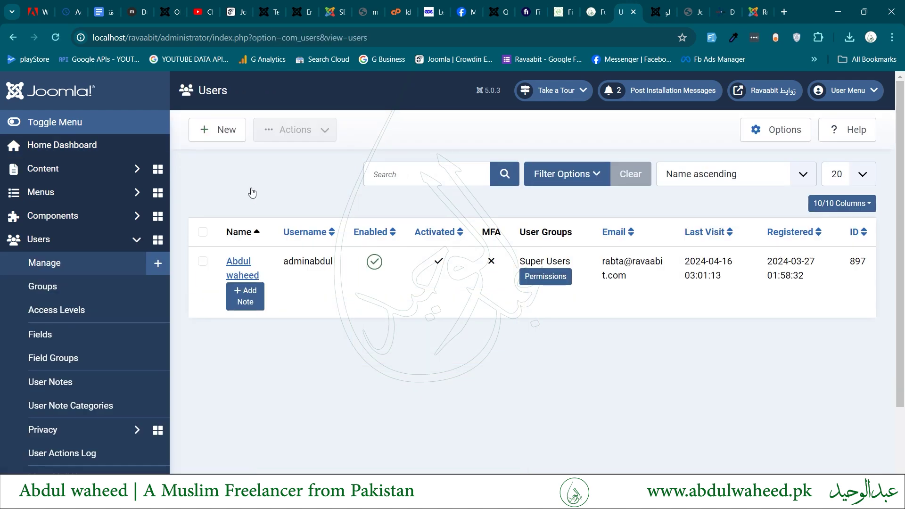
In Users Options, set Allow User Registration to Yes.
left_click(771, 136)
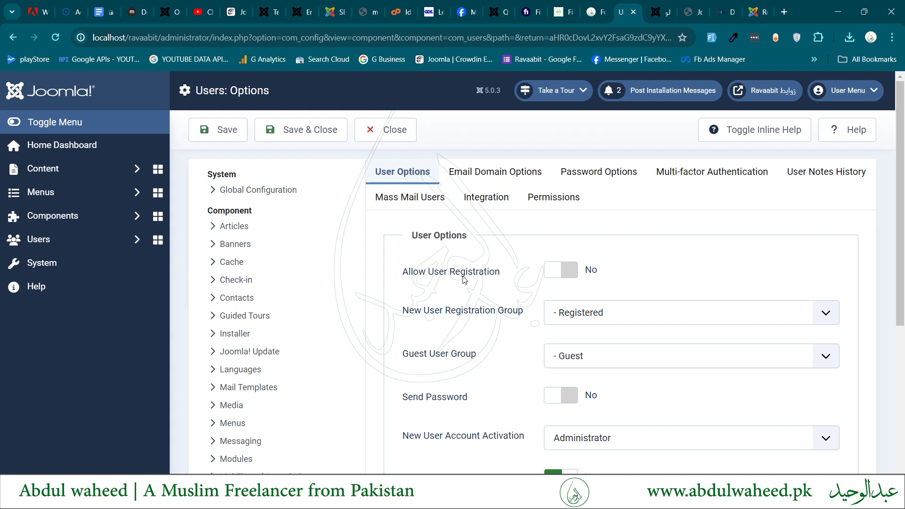
left_click(562, 272)
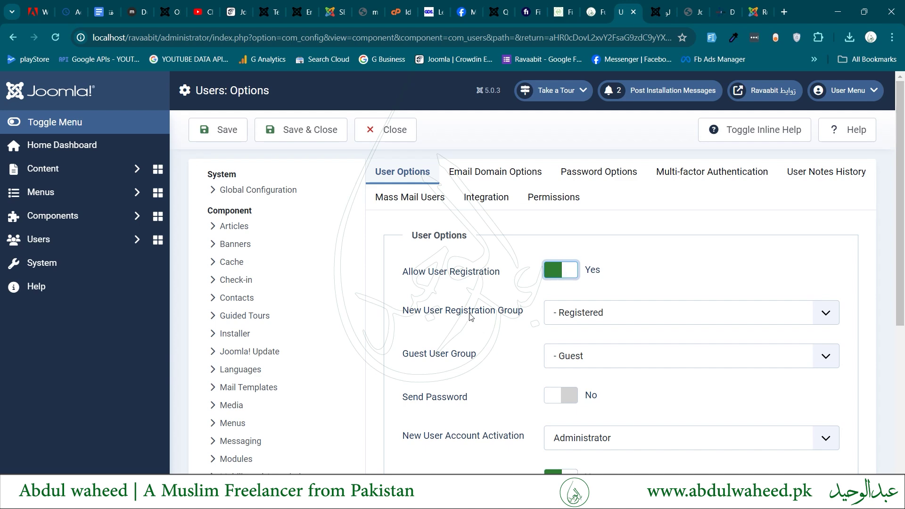
scroll(469, 317, "down", 3)
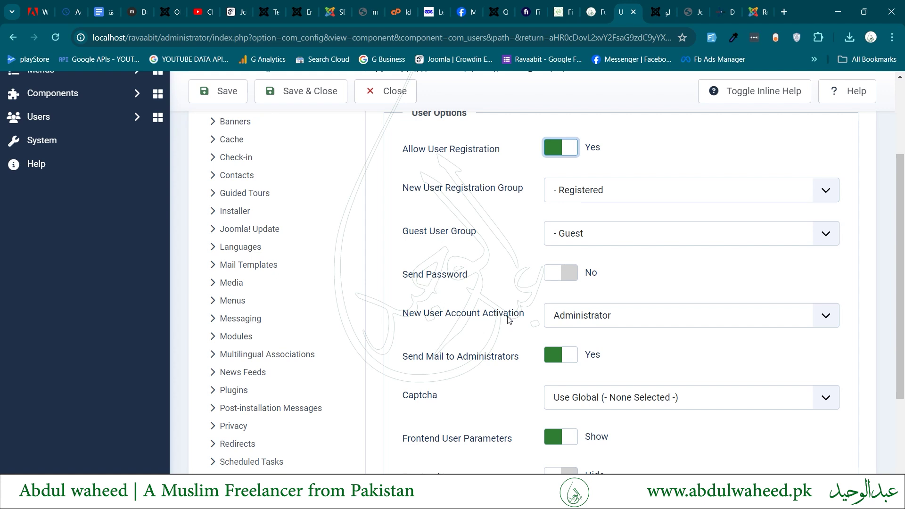
Set New User Account Activation to Self, leave Captcha as is, and Save & Close.
left_click(599, 324)
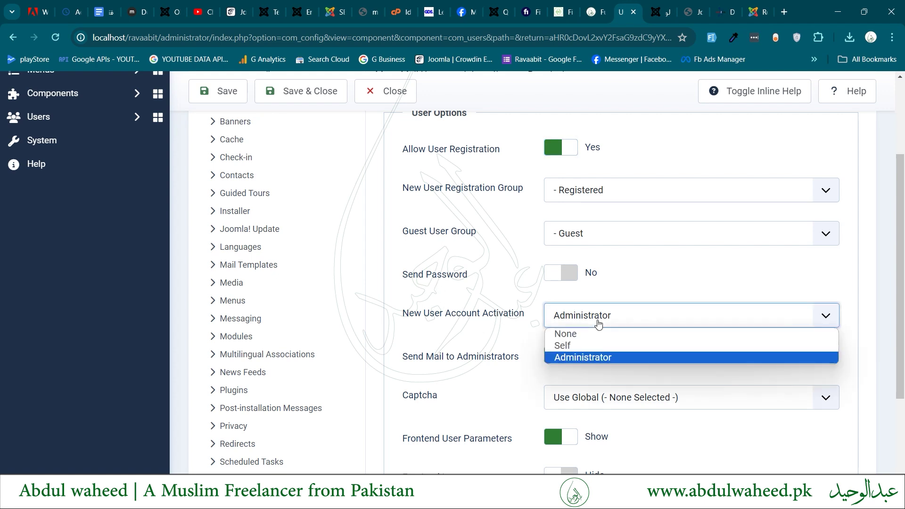
left_click(590, 347)
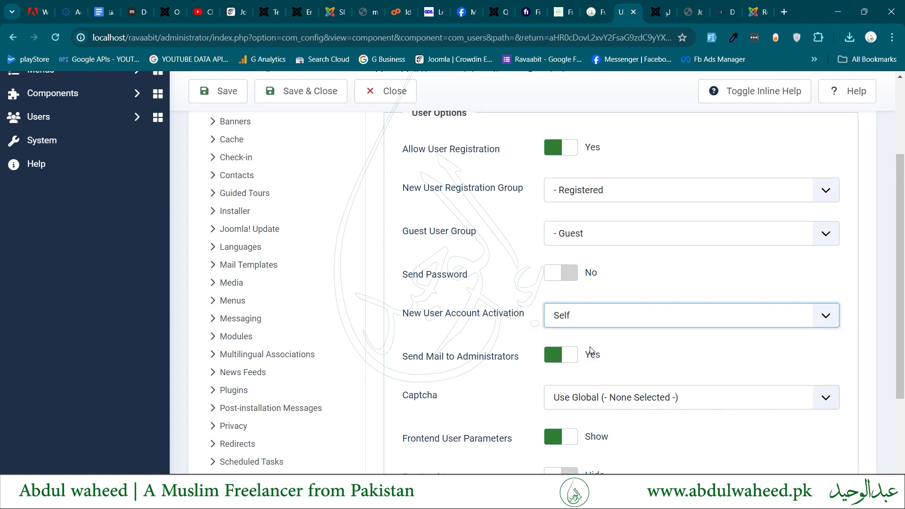
scroll(591, 351, "down", 2)
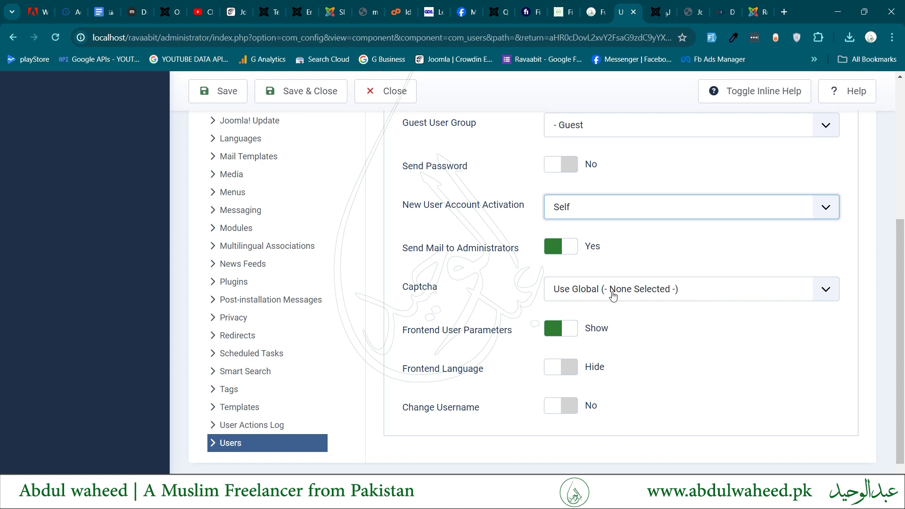
left_click(613, 296)
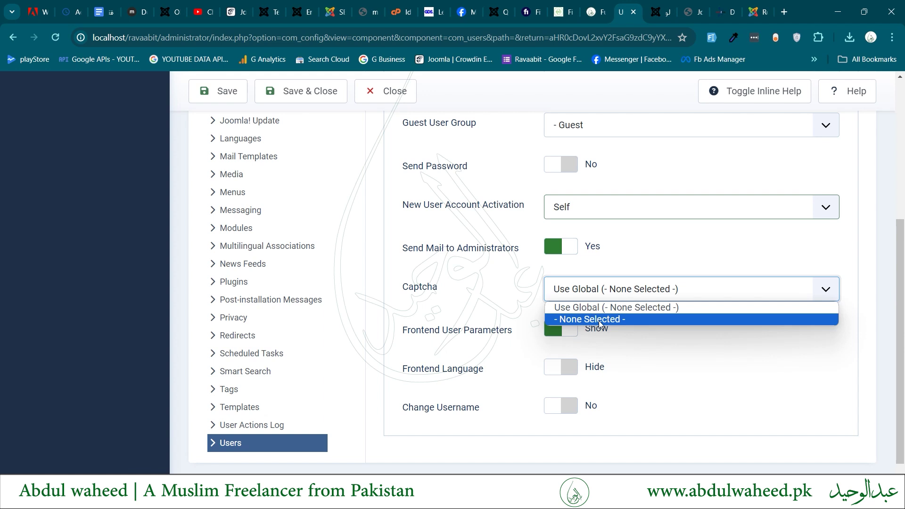
left_click(514, 294)
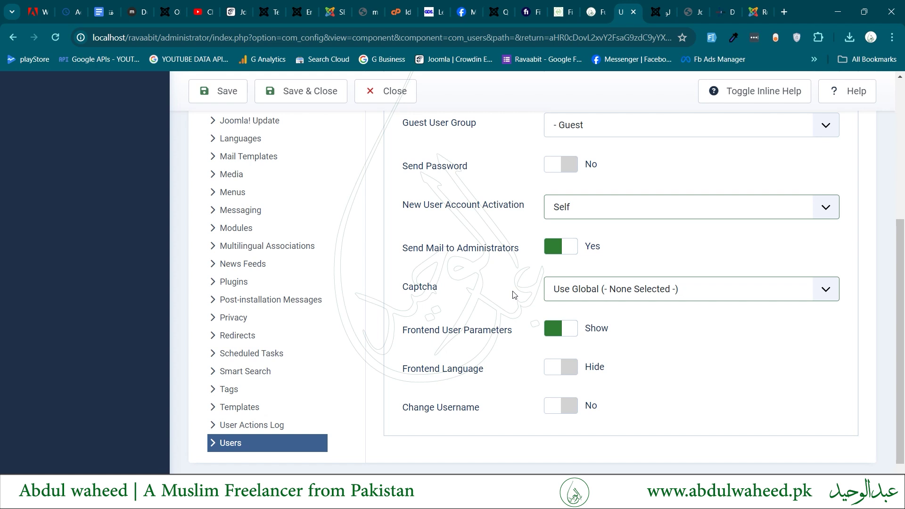
scroll(517, 304, "up", 5)
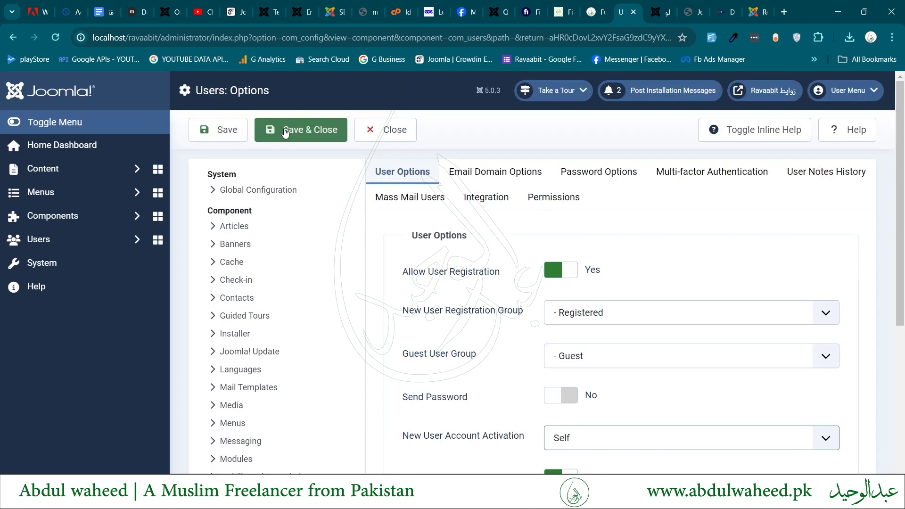
left_click(285, 131)
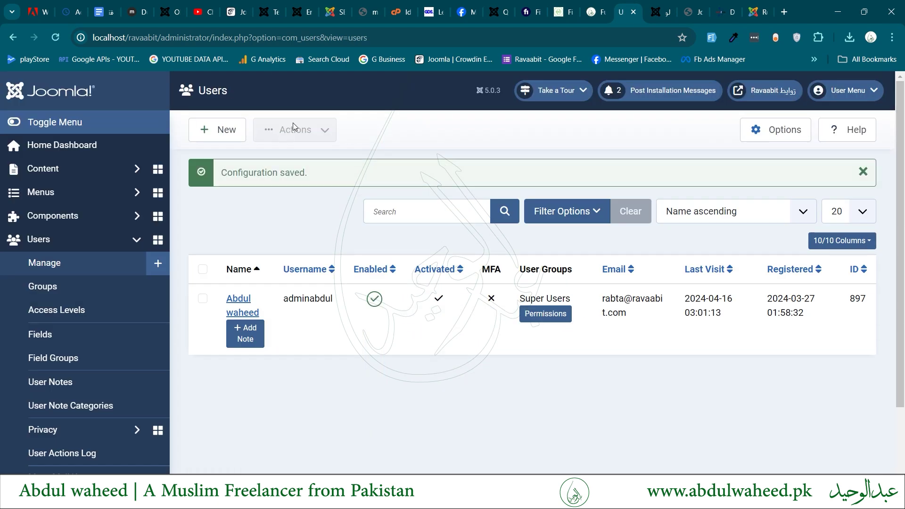
Open the public site and its Create an account registration form.
left_click(761, 90)
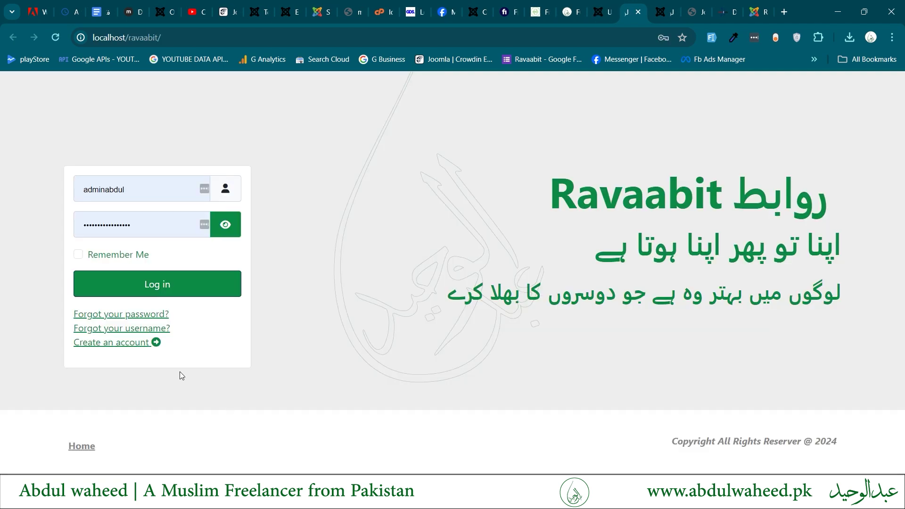
left_click(139, 344)
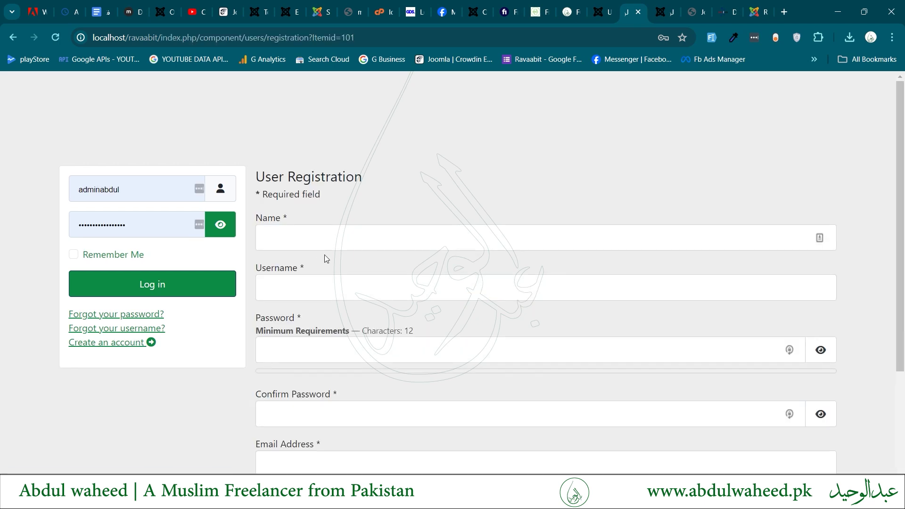
scroll(324, 255, "down", 3)
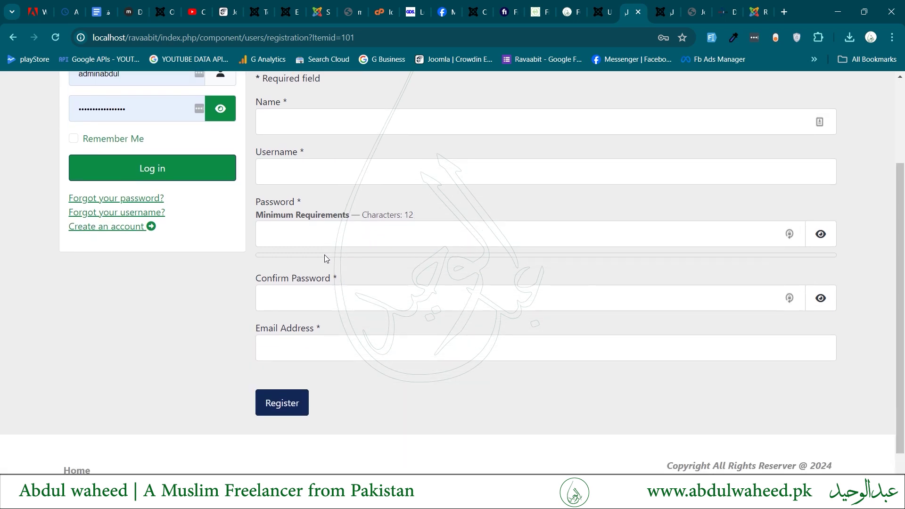
Review the required Name, Username, Password, Confirm Password and Email fields, then return to admin.
triple_click(267, 103)
triple_click(278, 167)
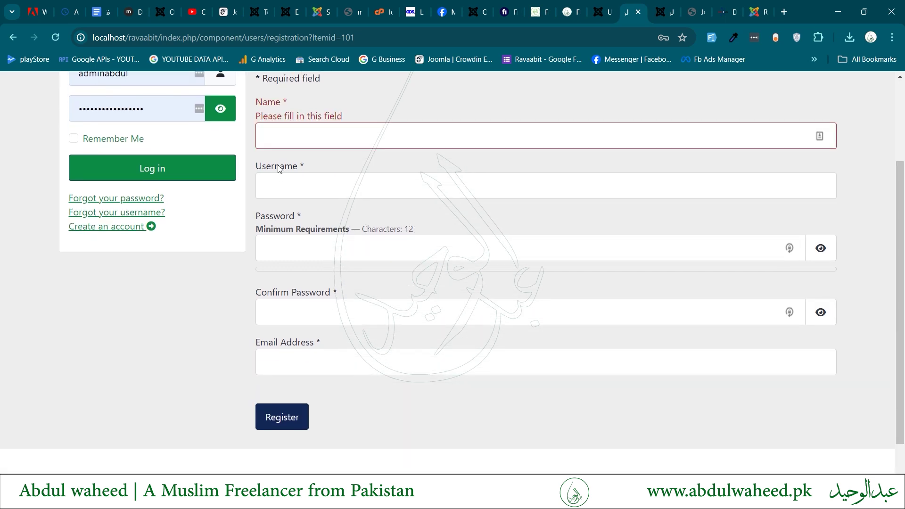
triple_click(272, 237)
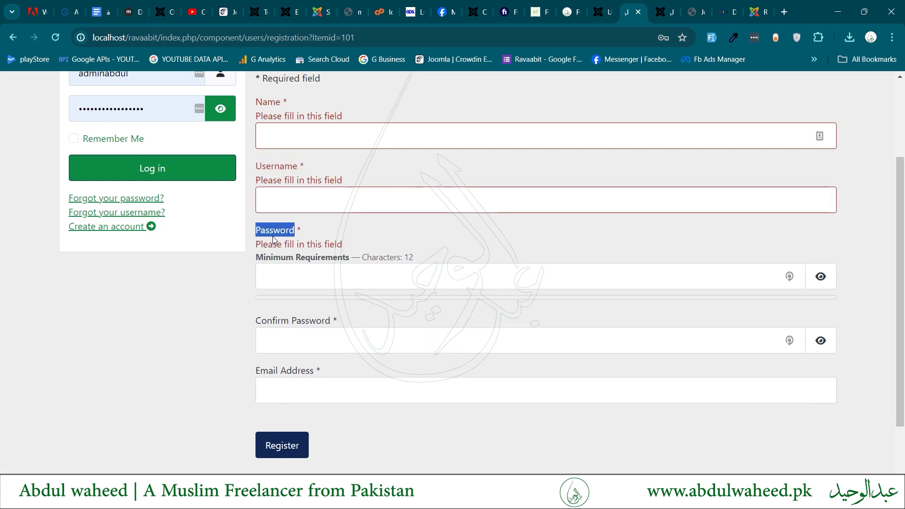
double_click(281, 322)
left_click(281, 322)
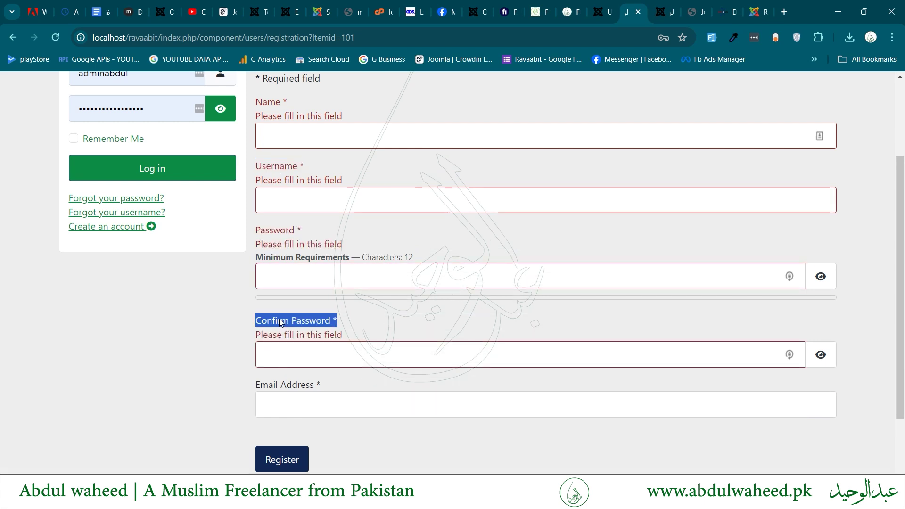
left_click(274, 395)
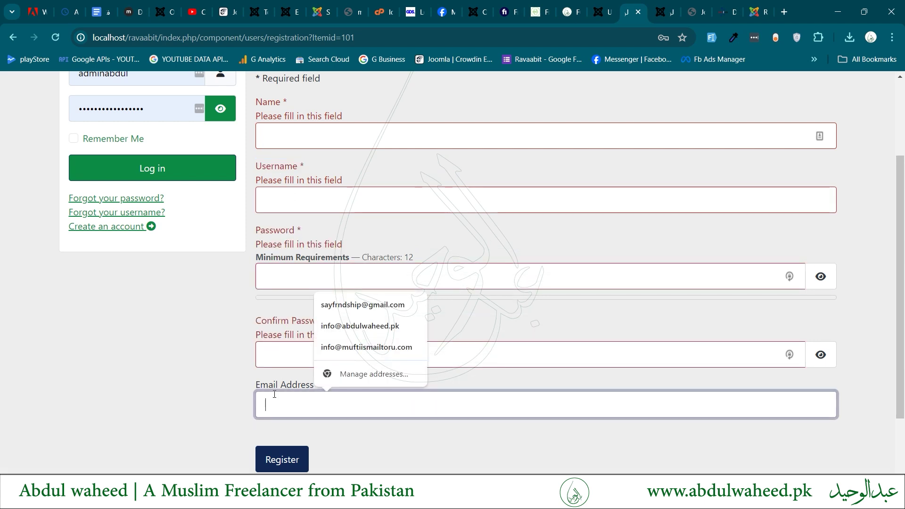
left_click(238, 384)
scroll(238, 384, "down", 1)
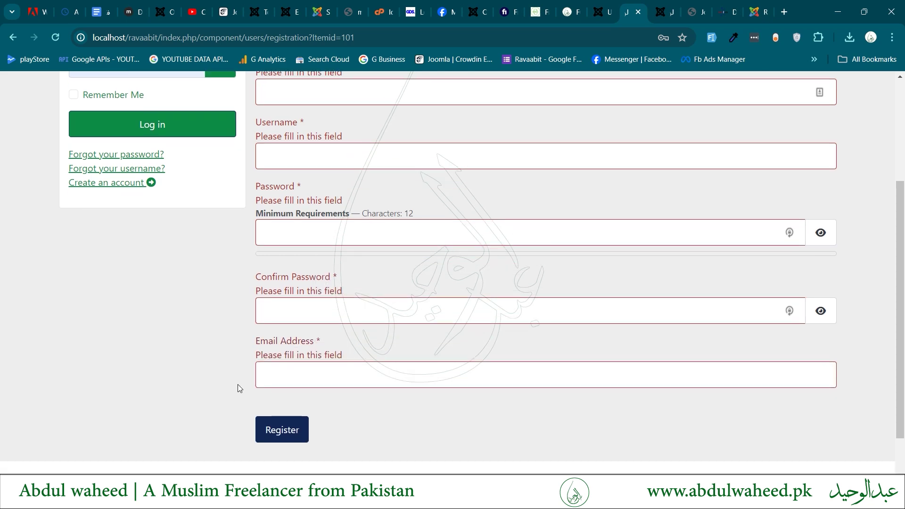
left_click(607, 5)
Install hcaptcha-j4-1.4.3.zip from Downloads through System > Install > Extensions.
scroll(275, 219, "down", 2)
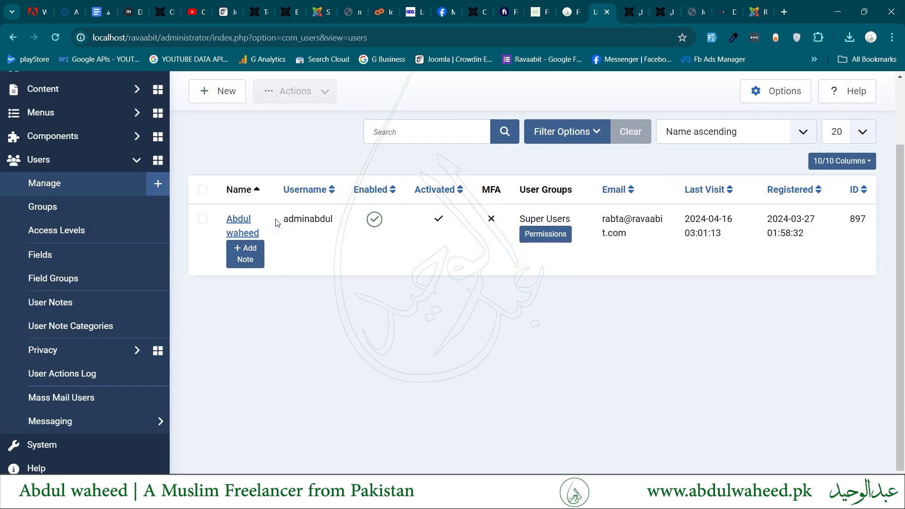
left_click(49, 443)
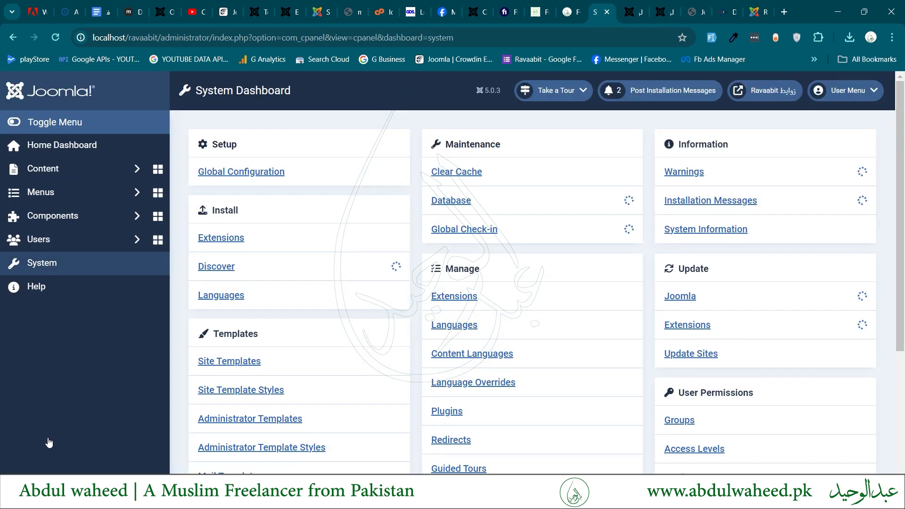
left_click(226, 241)
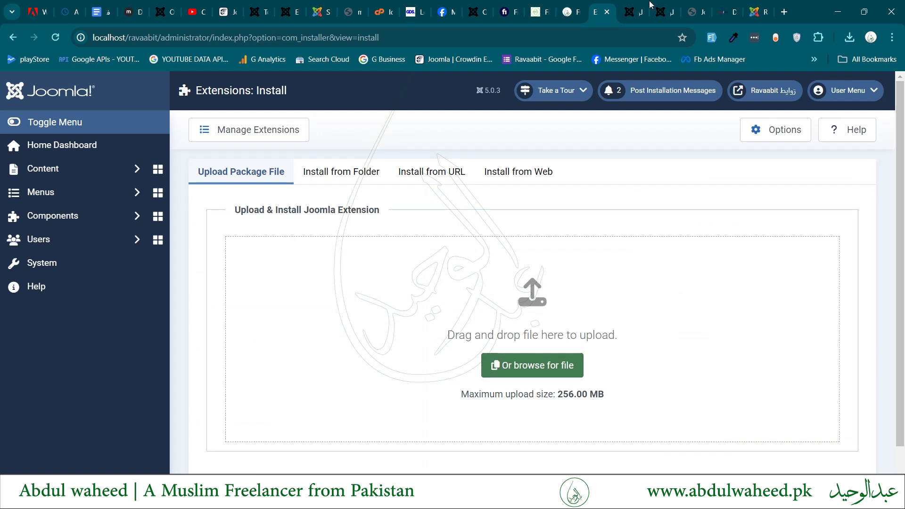
left_click(530, 365)
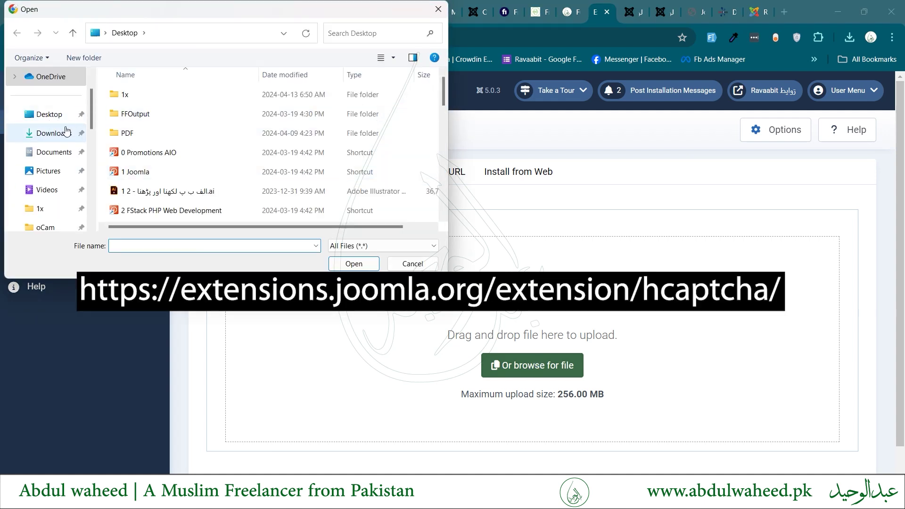
left_click(54, 132)
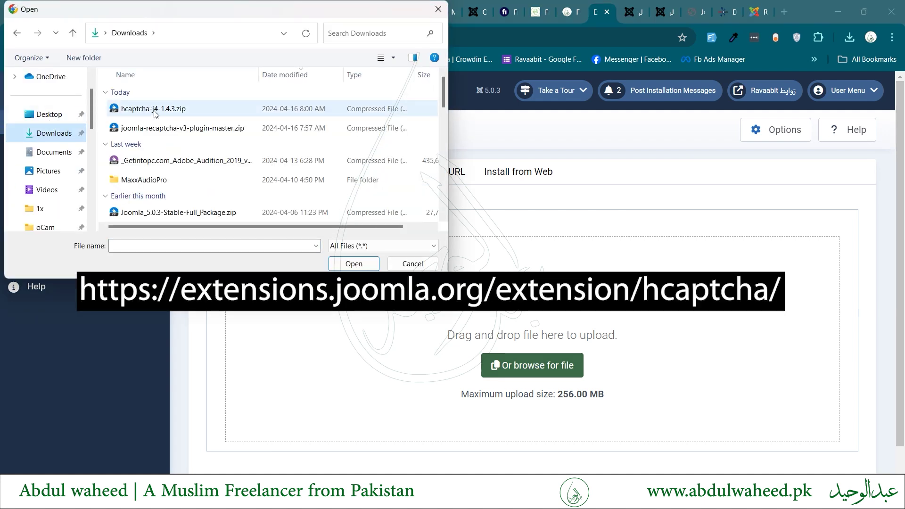
left_click(157, 115)
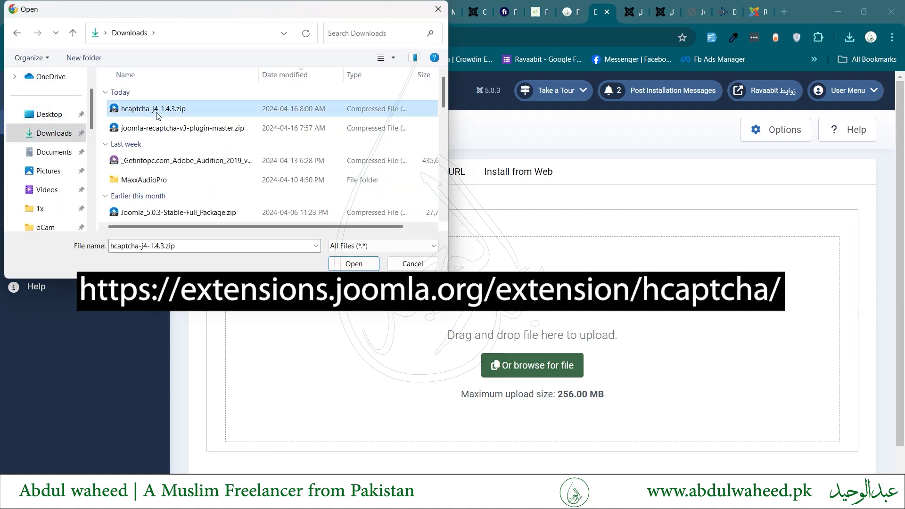
double_click(157, 112)
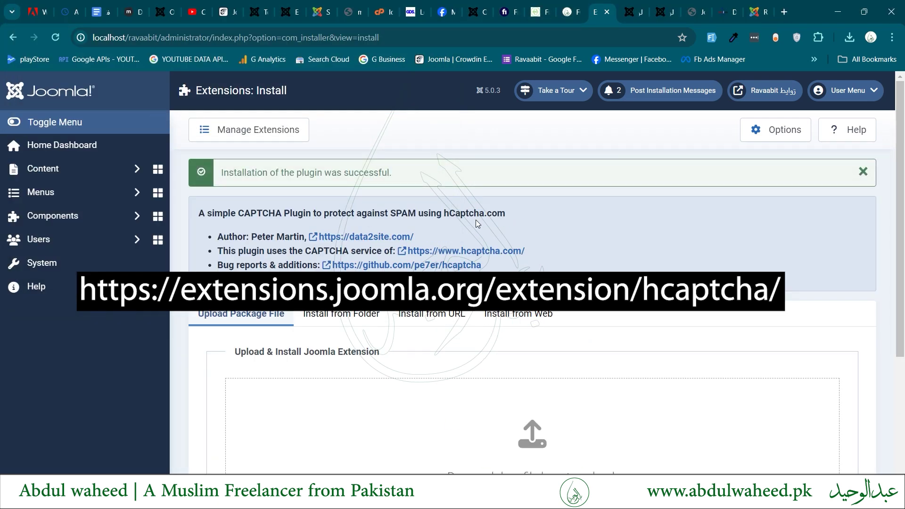
scroll(476, 219, "down", 1)
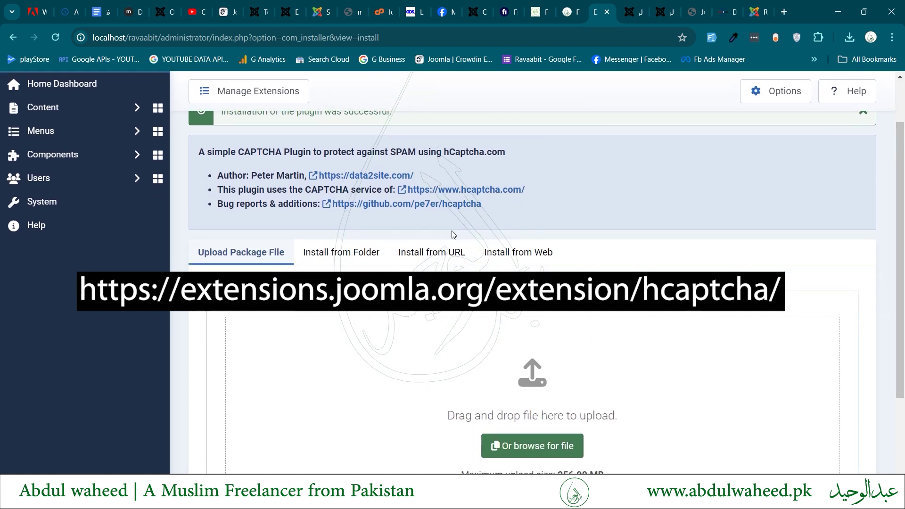
Find CAPTCHA - hCaptcha in Plugins sorted by ID descending and enable it.
left_click(47, 209)
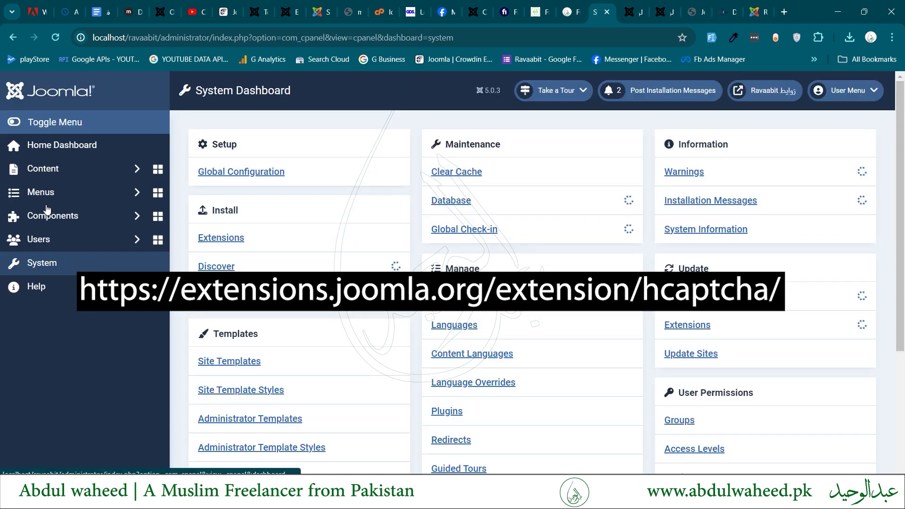
left_click(448, 420)
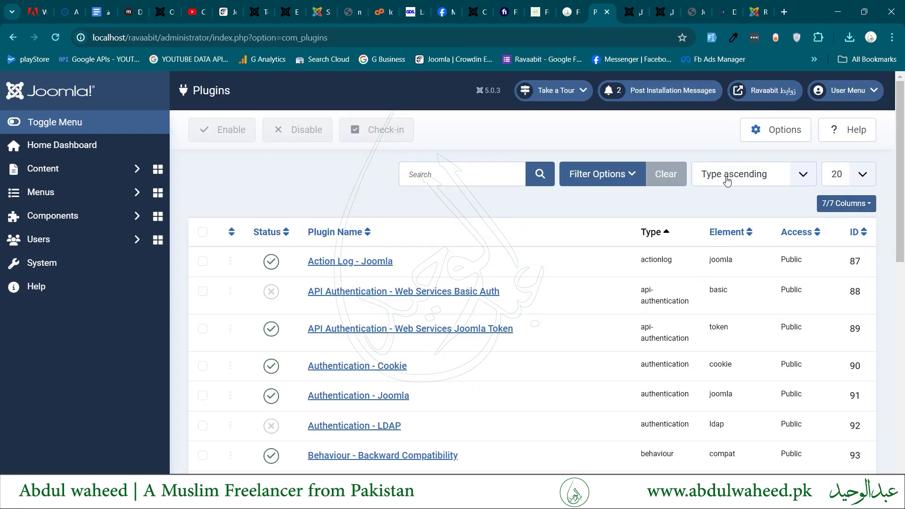
left_click(727, 181)
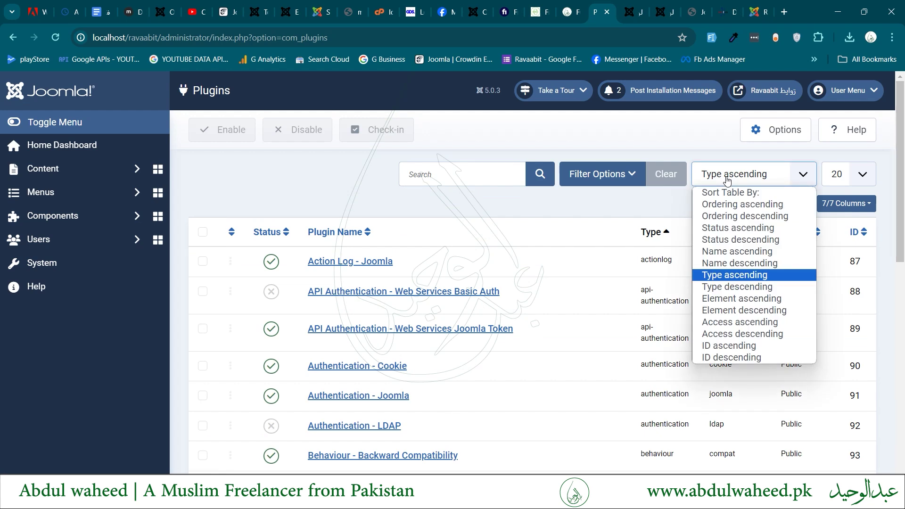
left_click(718, 357)
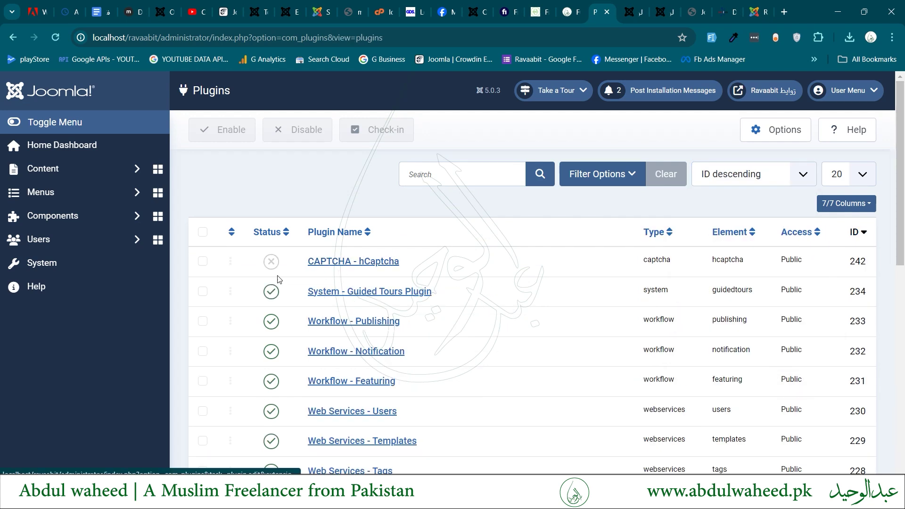
left_click(336, 262)
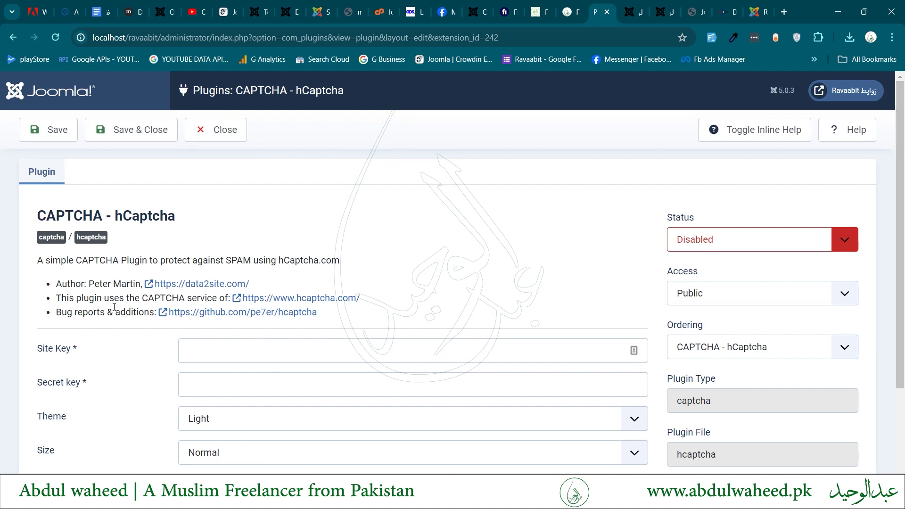
scroll(113, 313, "down", 1)
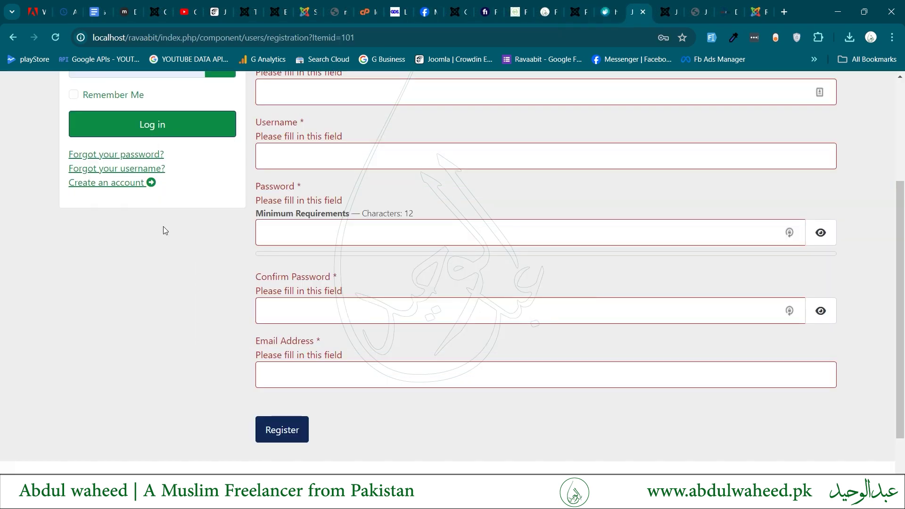
key("F5")
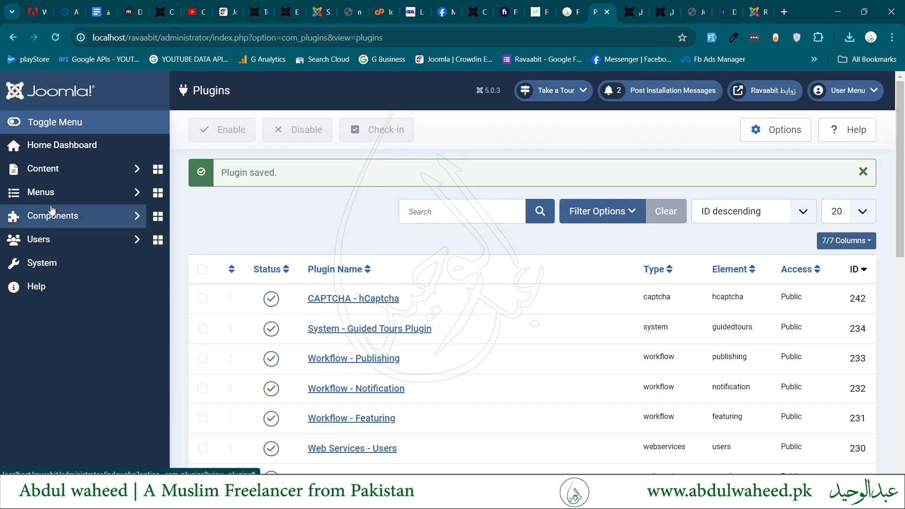
In Users Options, set the registration Captcha to CAPTCHA - hCaptcha and save.
left_click(45, 250)
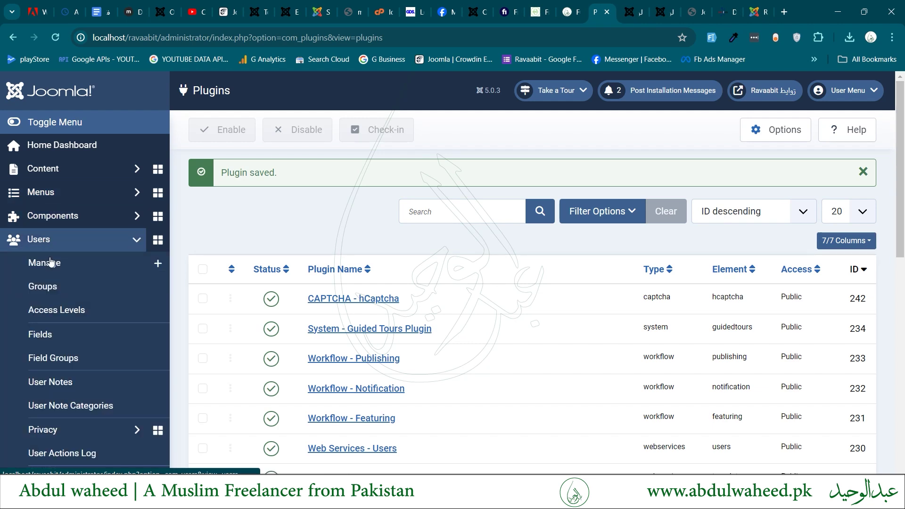
left_click(52, 265)
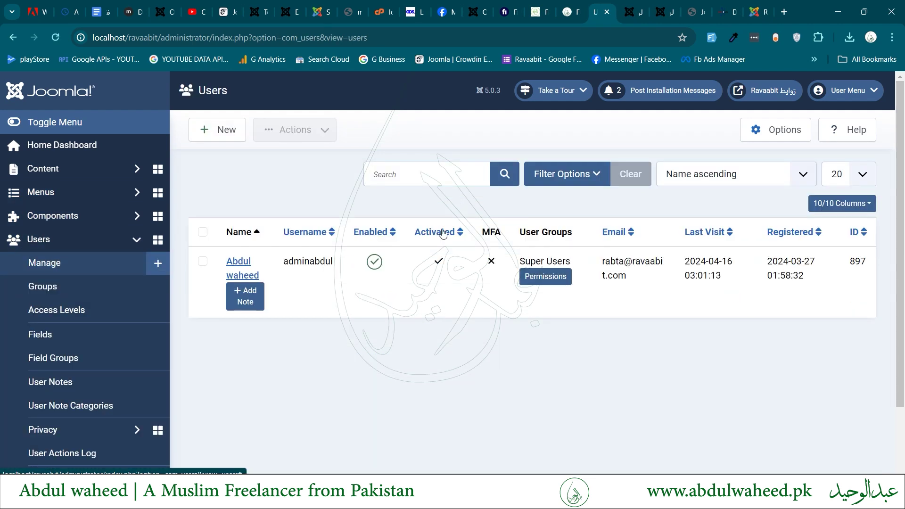
left_click(760, 140)
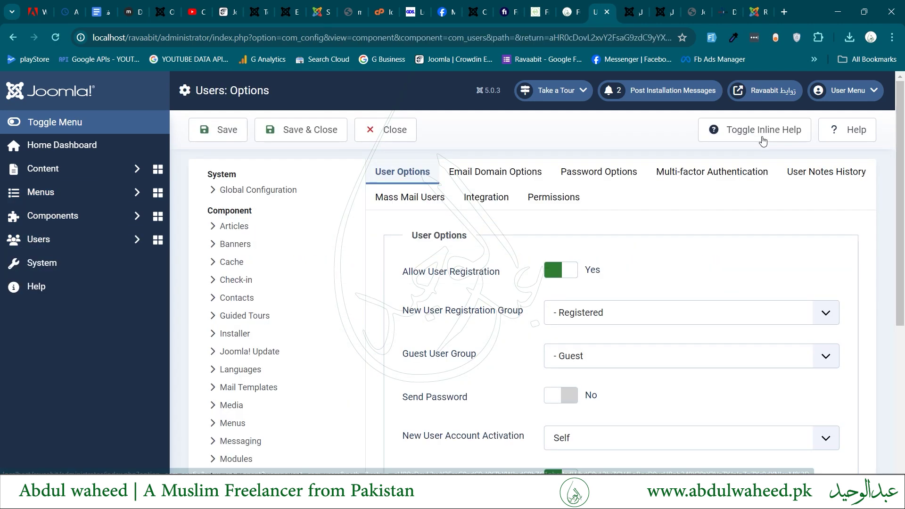
scroll(526, 360, "down", 3)
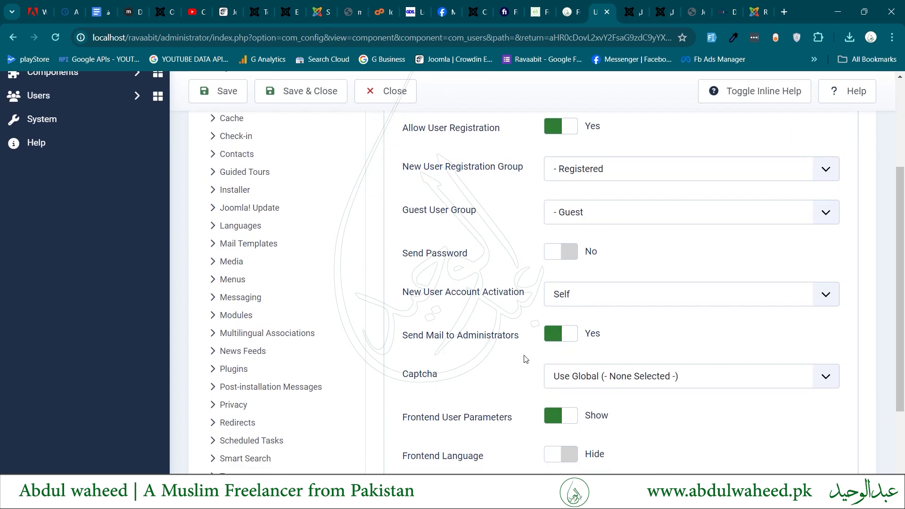
scroll(526, 359, "down", 1)
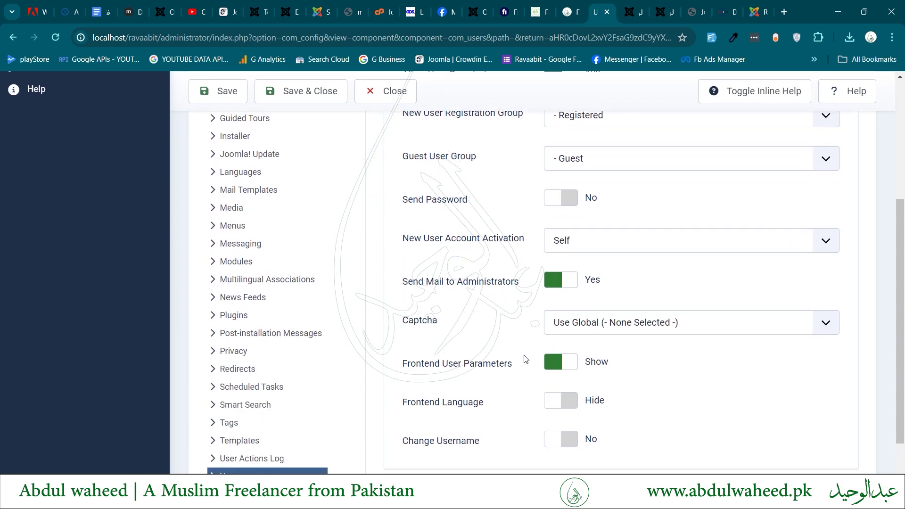
left_click(579, 322)
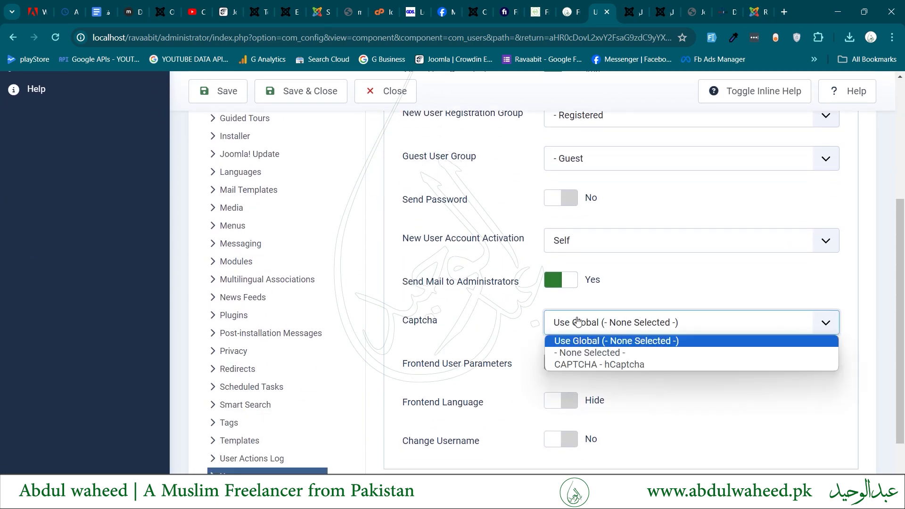
left_click(582, 366)
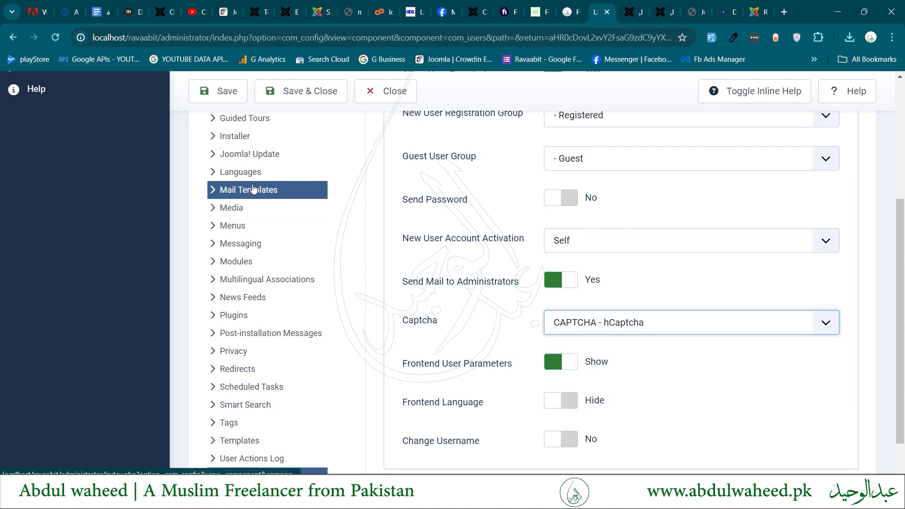
left_click(207, 94)
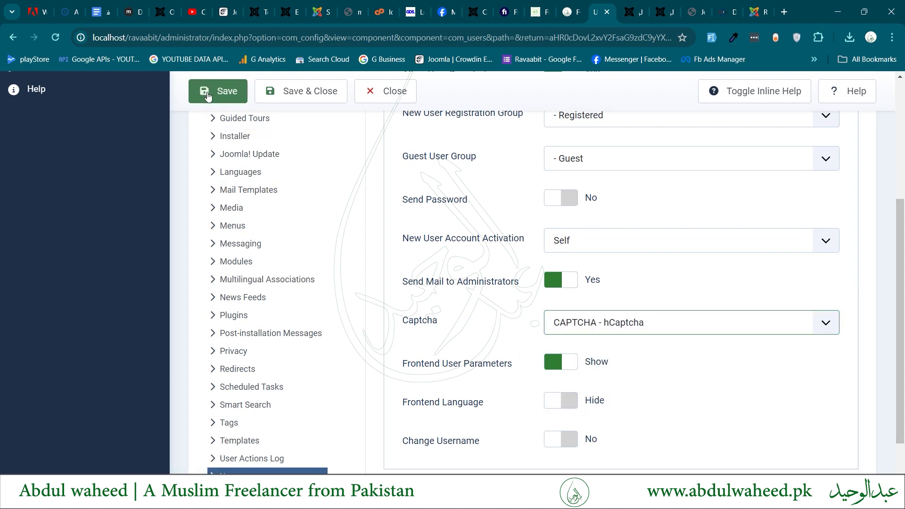
Reload the registration form to show the captcha, then enter the new user's name and username.
left_click(633, 5)
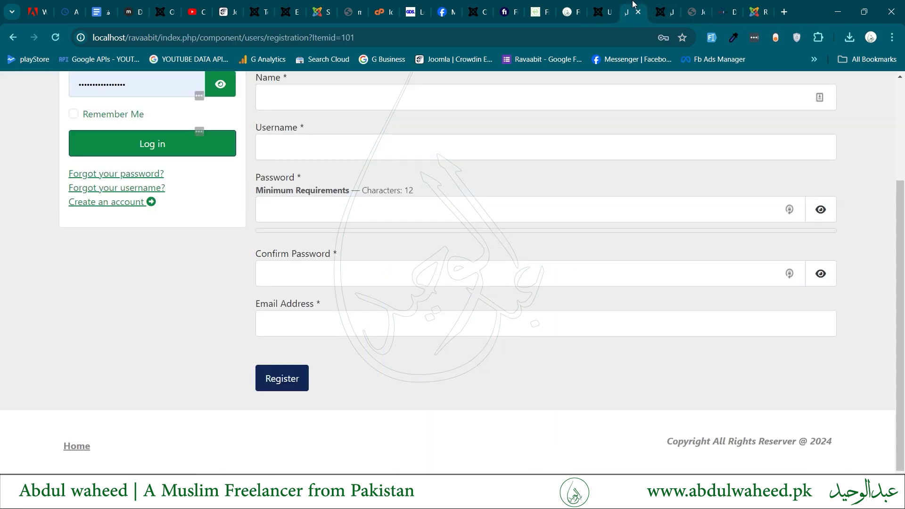
key("F5")
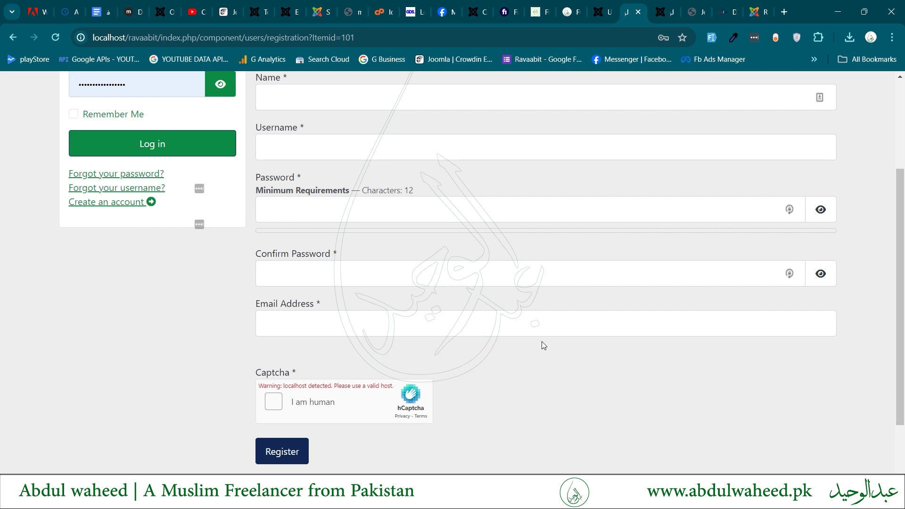
scroll(541, 341, "up", 1)
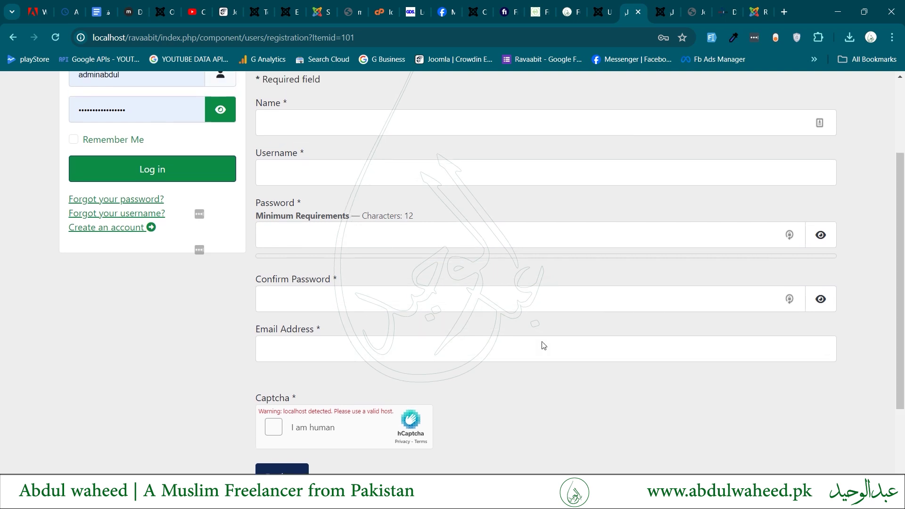
left_click(351, 175)
type("ali")
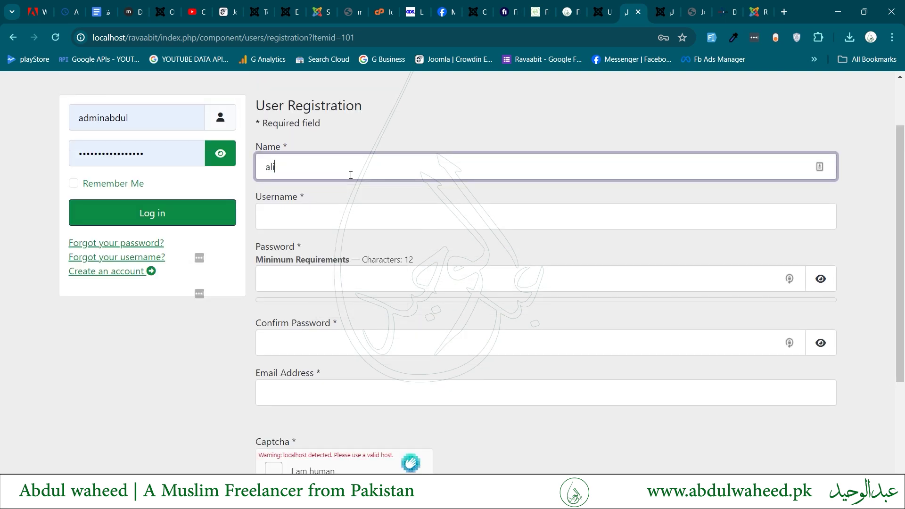
key("Tab")
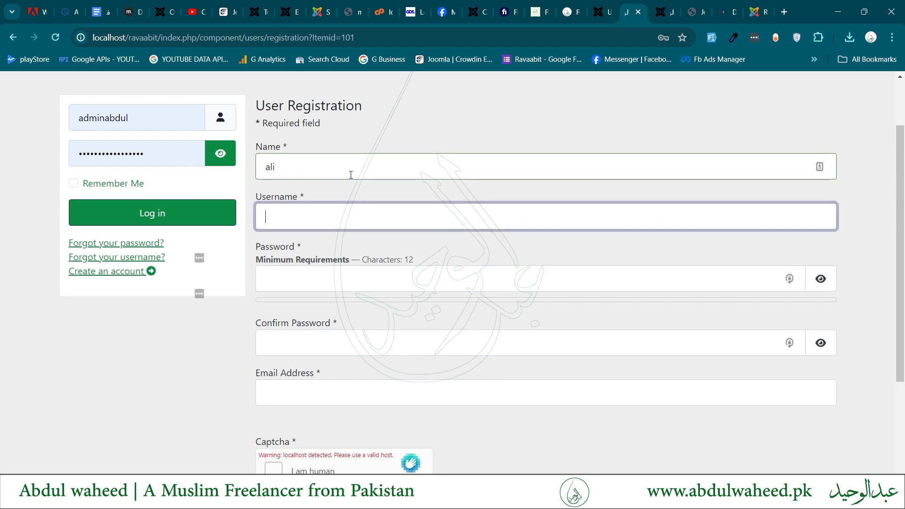
type("ali")
Enter the account password and confirm it.
key("Tab")
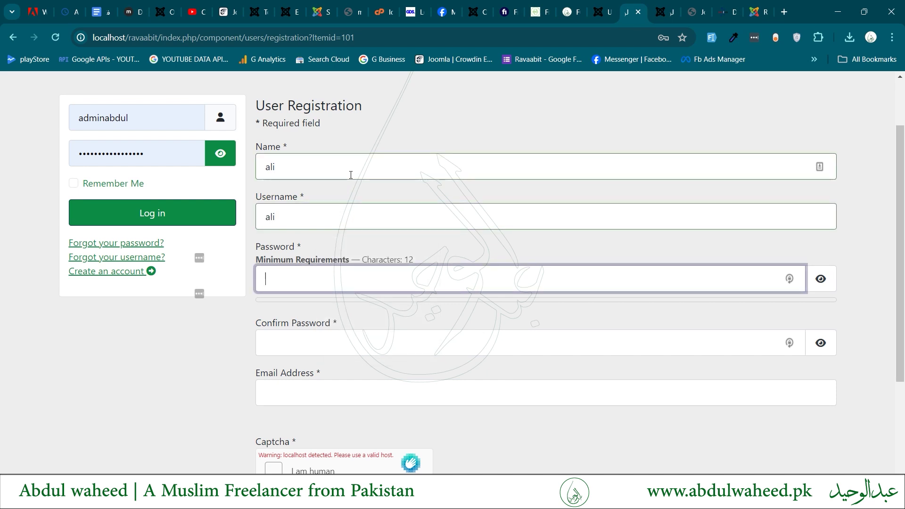
type("************")
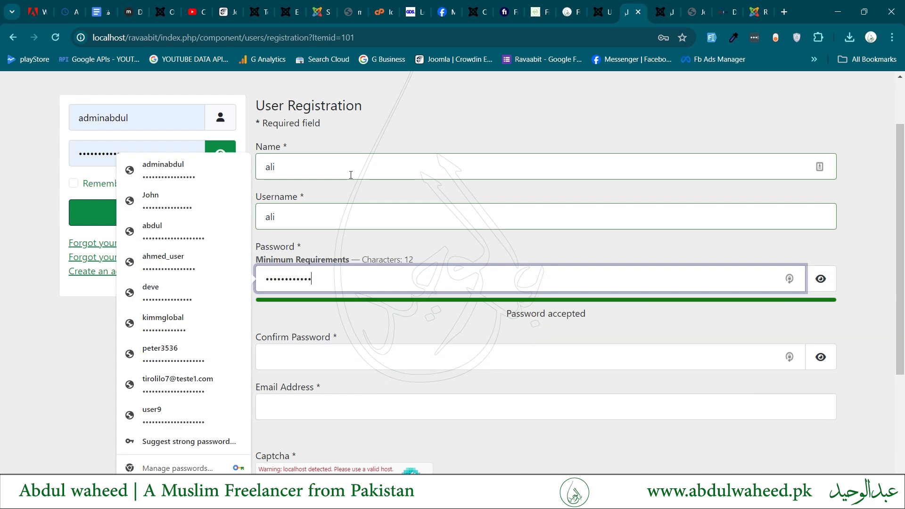
key("Escape")
key("Tab")
type("************")
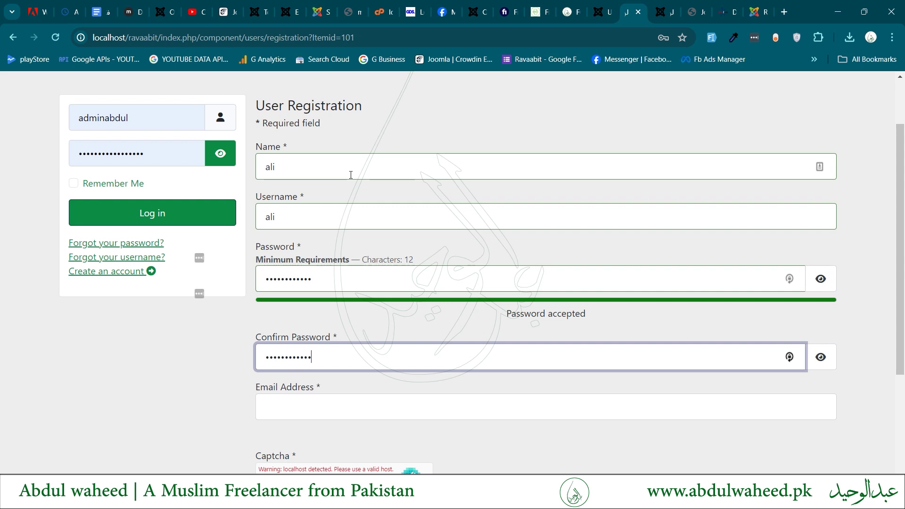
Fill in the new user's e-mail address.
left_click(293, 401)
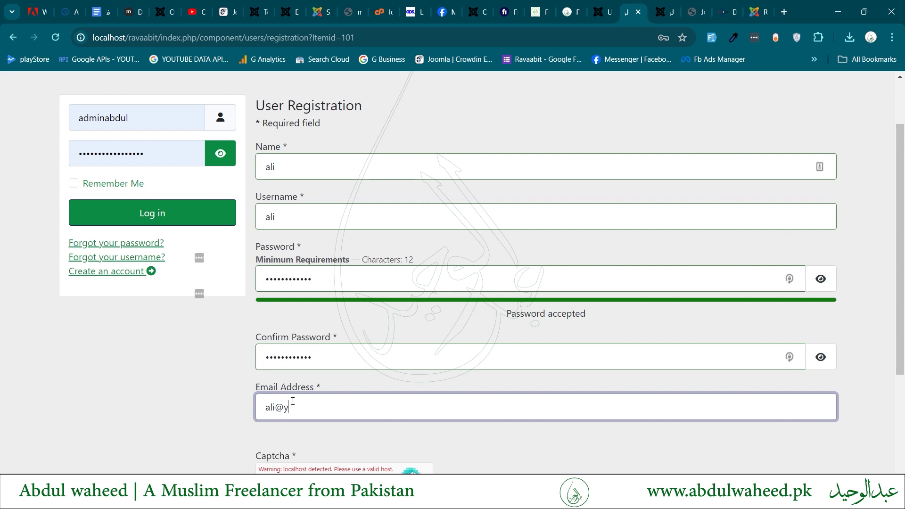
scroll(293, 401, "down", 1)
scroll(293, 401, "down", 3)
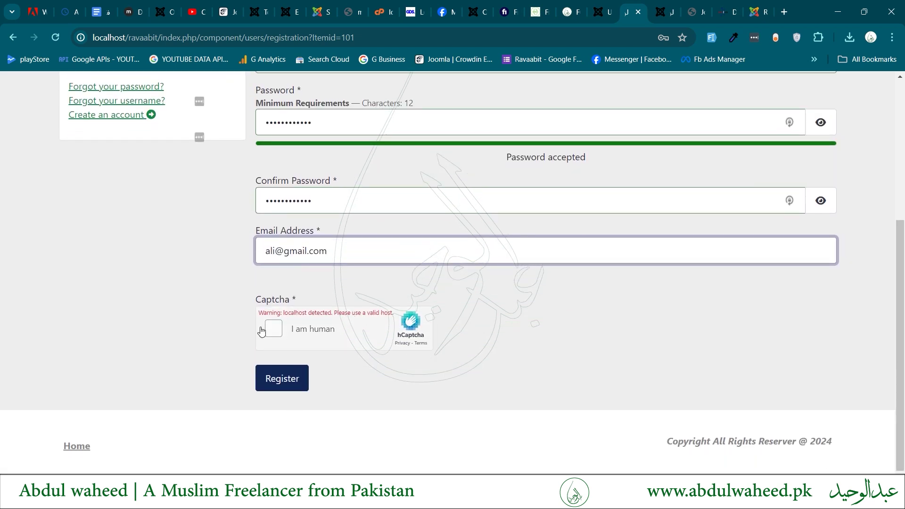
Pass the hCaptcha check by picking the chicken images across two challenge grids.
left_click(292, 382)
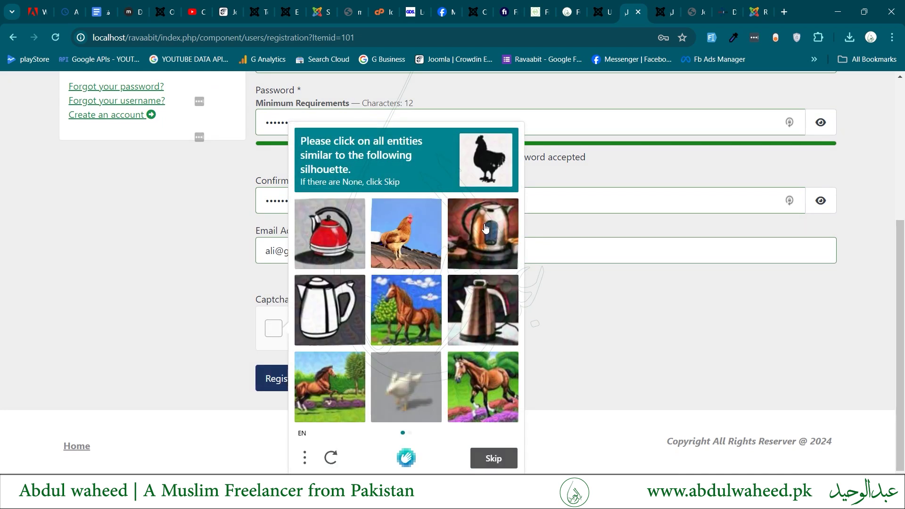
left_click(422, 235)
left_click(398, 399)
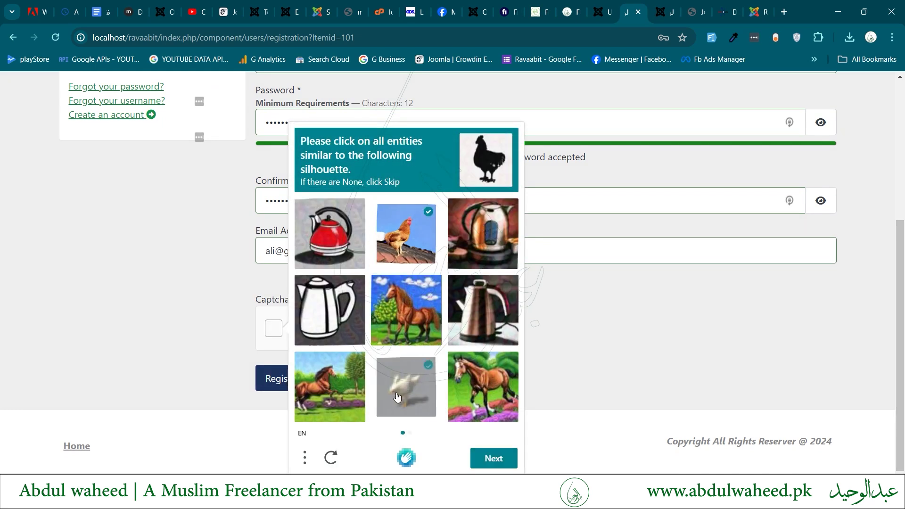
left_click(491, 461)
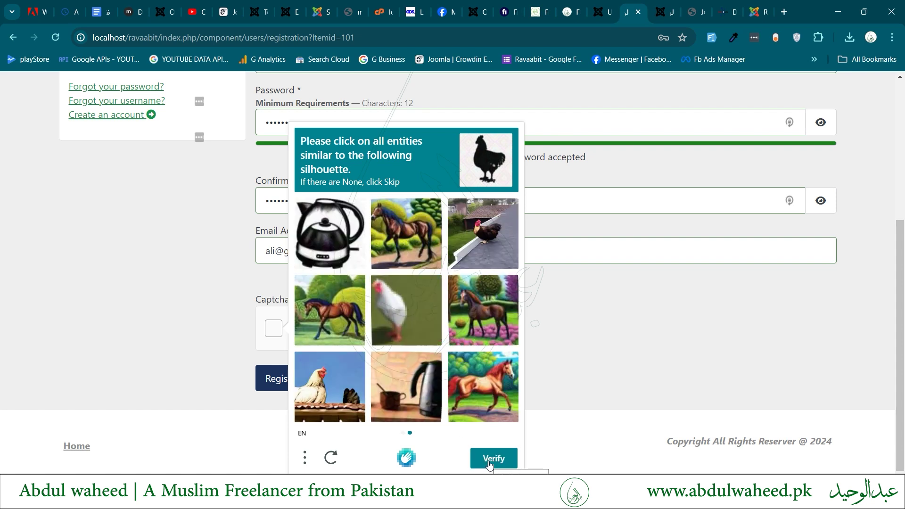
left_click(407, 330)
left_click(487, 227)
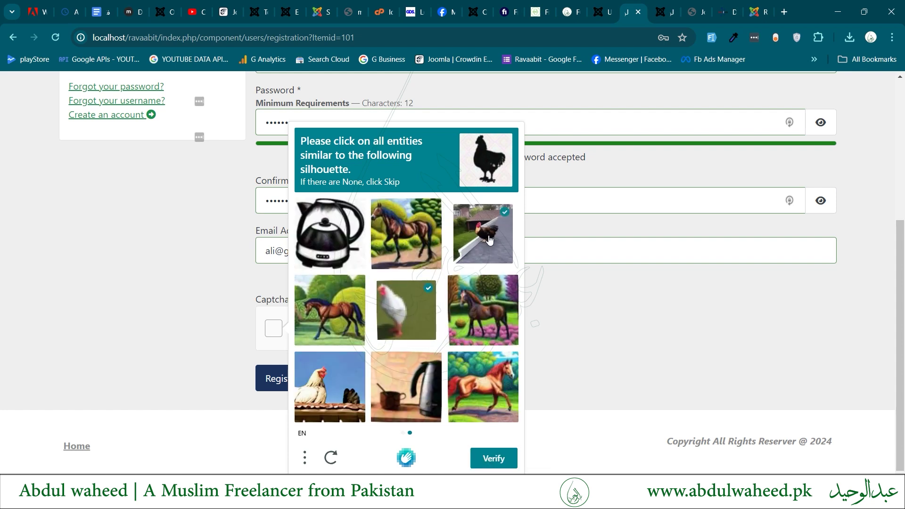
left_click(332, 401)
left_click(481, 460)
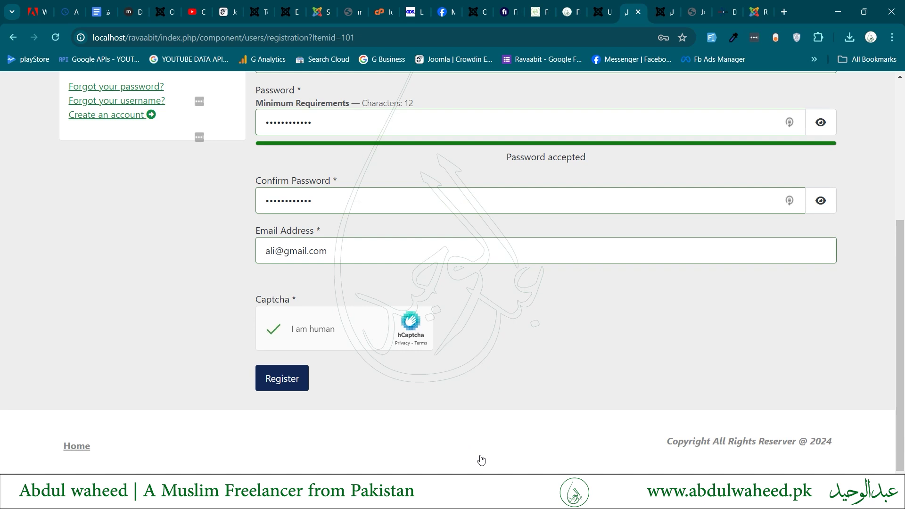
Submit the registration, note the activation e-mail error, and return to the admin tab.
left_click(282, 387)
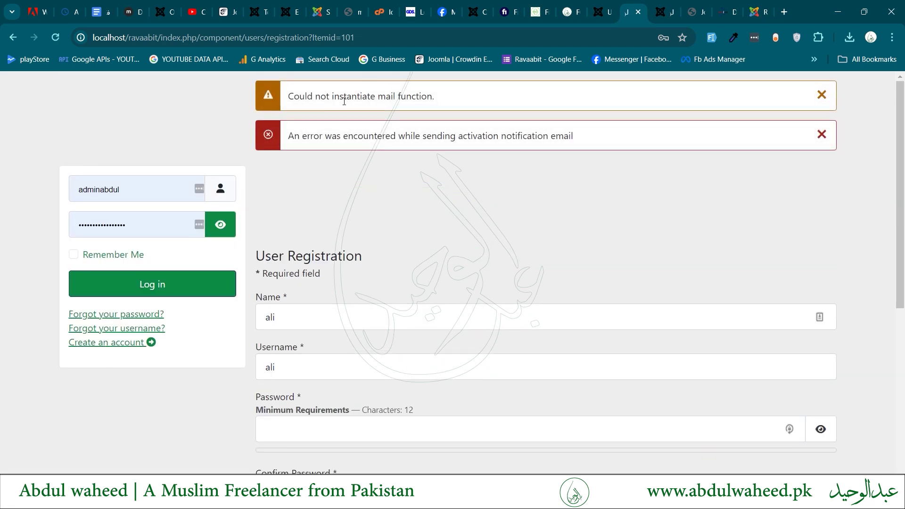
triple_click(471, 136)
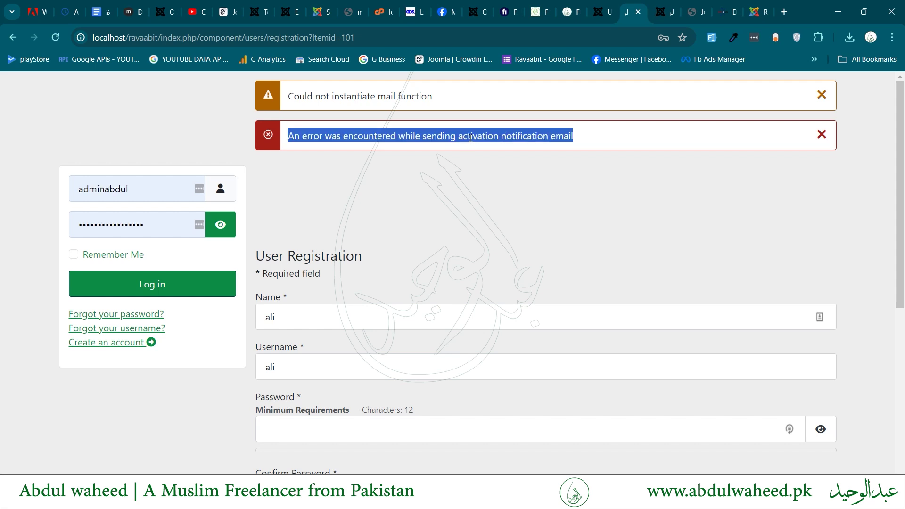
left_click(593, 4)
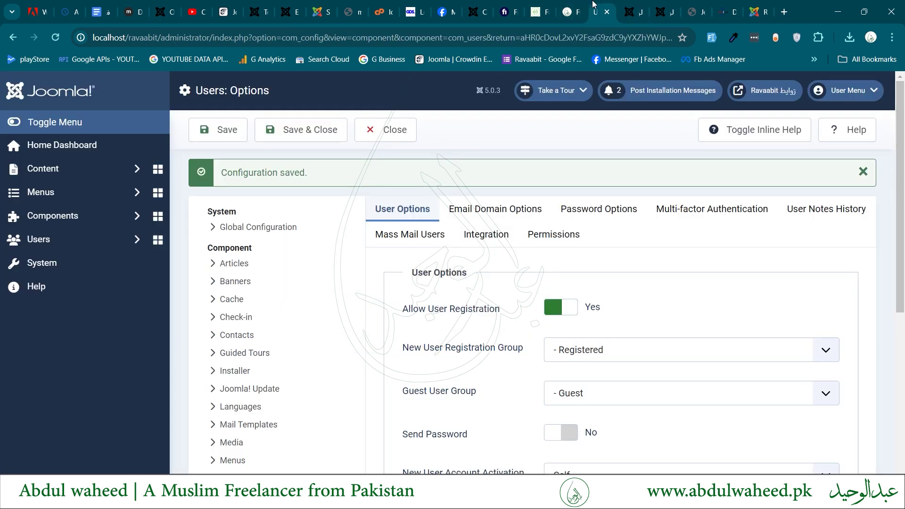
Unblock and activate the new account in Users, then switch to the registration tab.
left_click(301, 134)
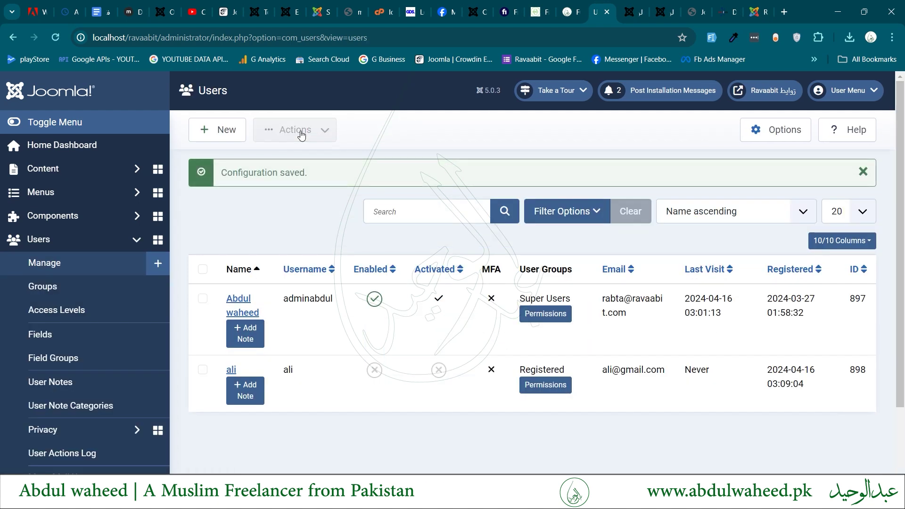
left_click_drag(218, 369, 309, 362)
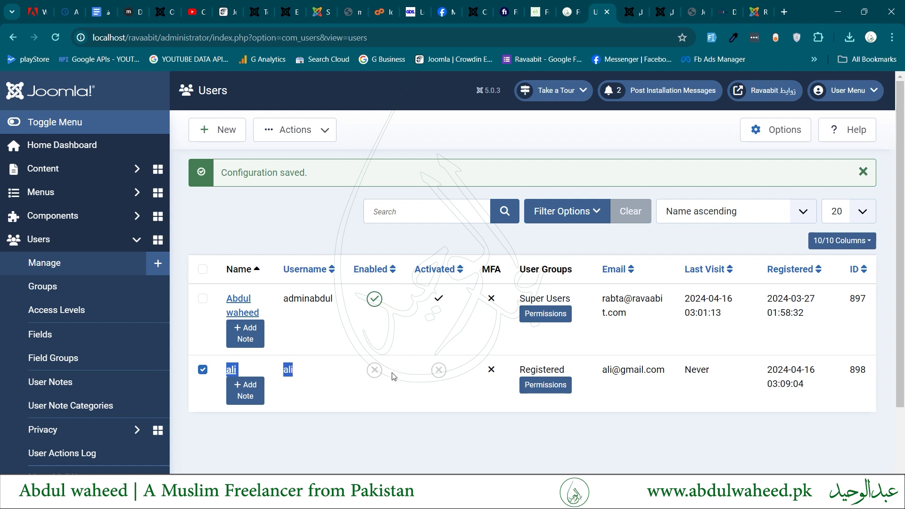
left_click(375, 376)
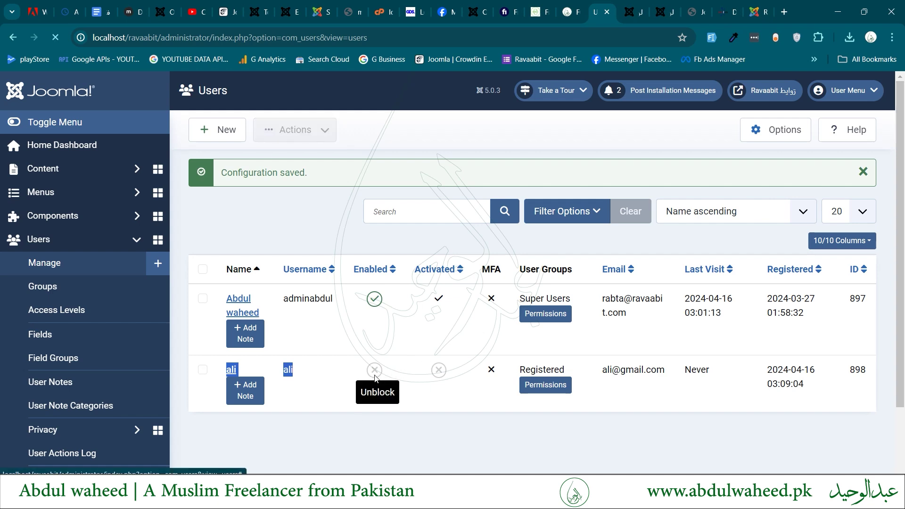
left_click(439, 371)
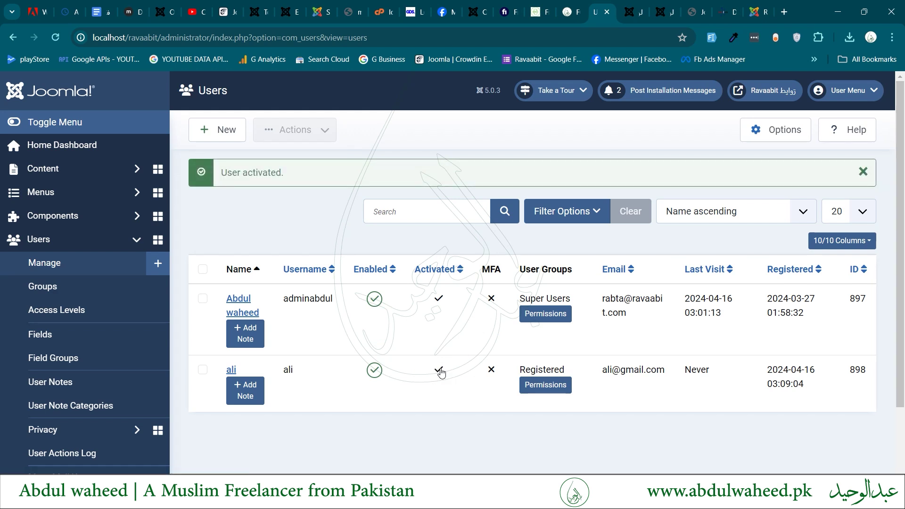
key("ctrl+Tab")
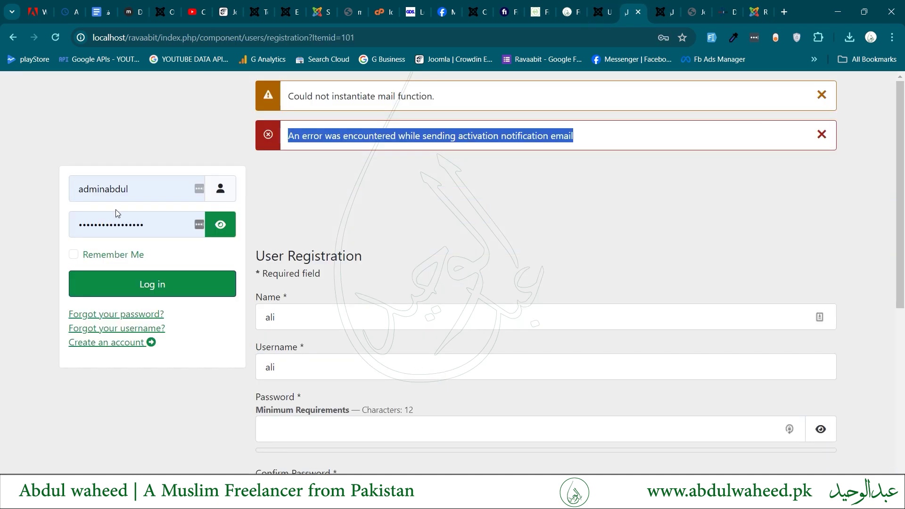
Log in on the front end as the new user, with Remember Me ticked and the password not saved.
double_click(119, 190)
type("alim")
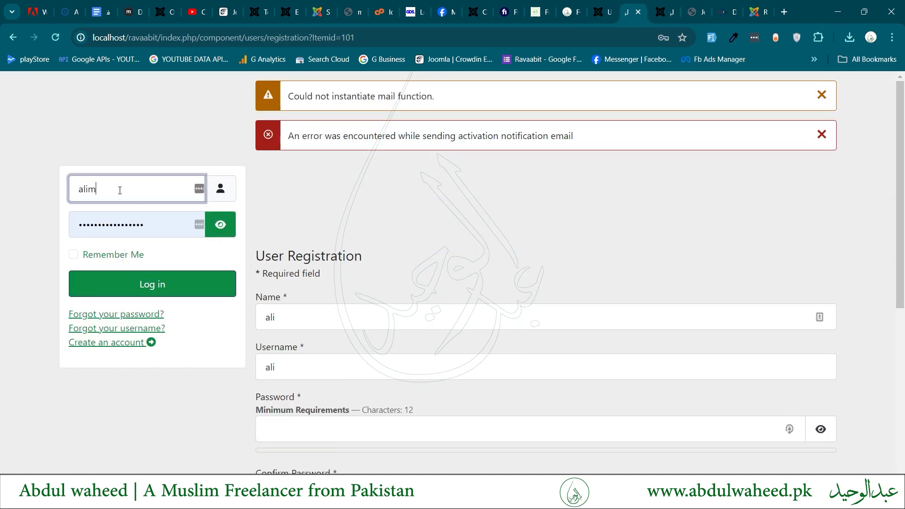
key("BackSpace")
key("Tab")
type("123")
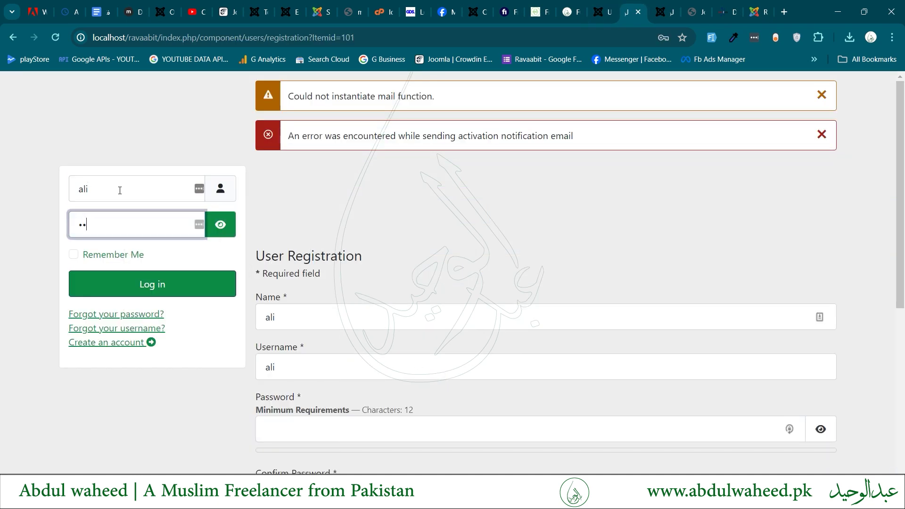
type("456789012")
left_click(116, 254)
left_click(167, 286)
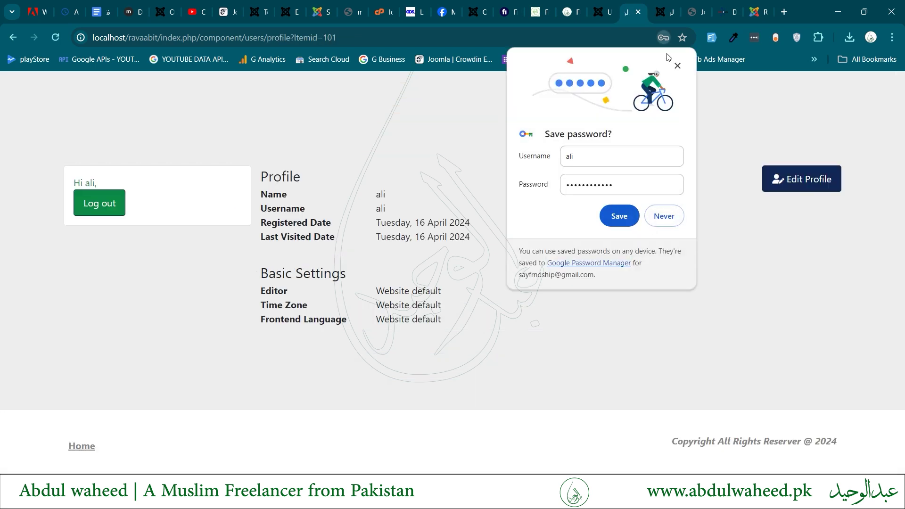
left_click(677, 67)
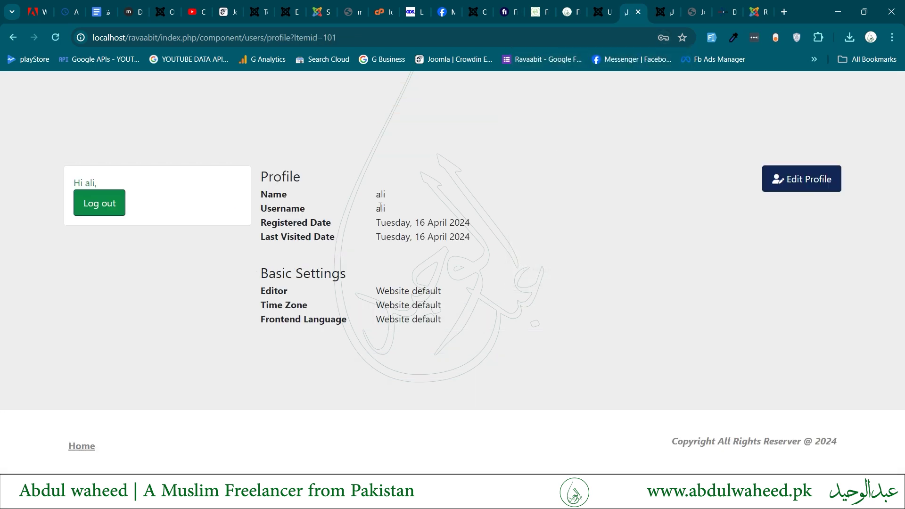
left_click_drag(318, 190, 509, 344)
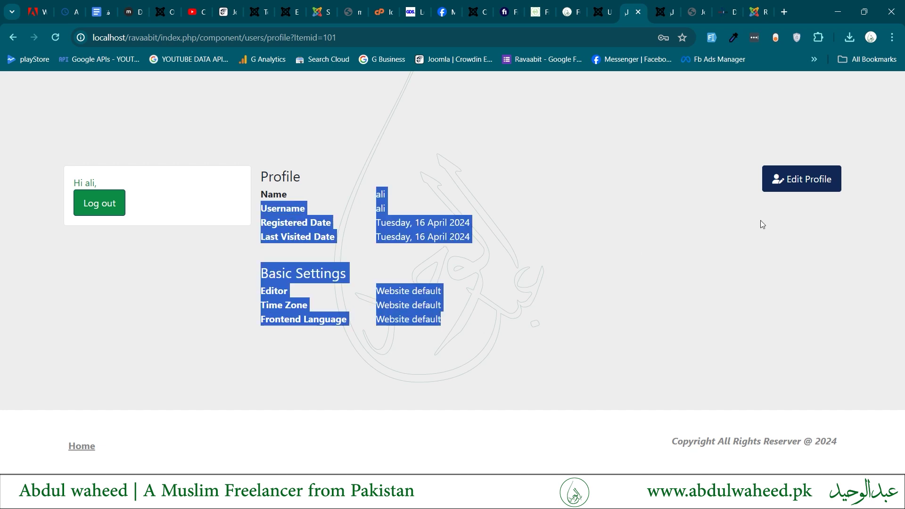
Open the new user's Edit Profile form and look over its Basic Settings section.
left_click(812, 173)
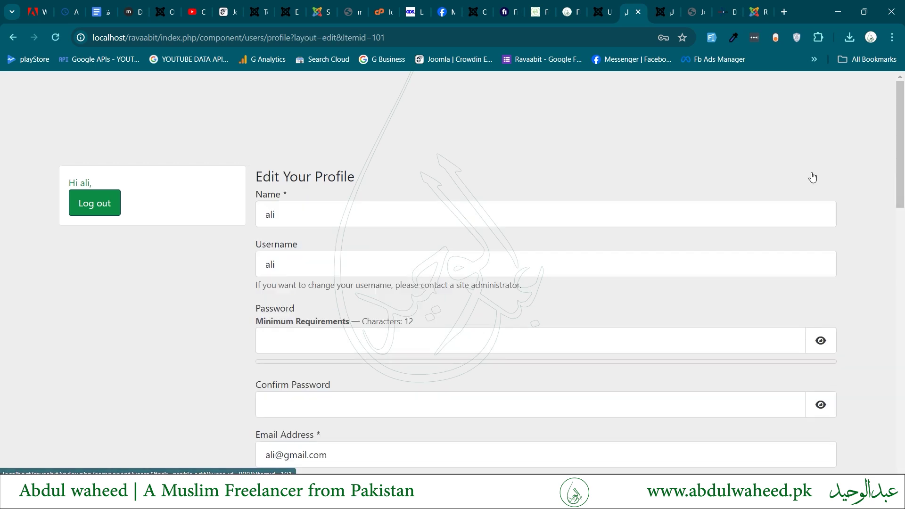
scroll(492, 254, "down", 5)
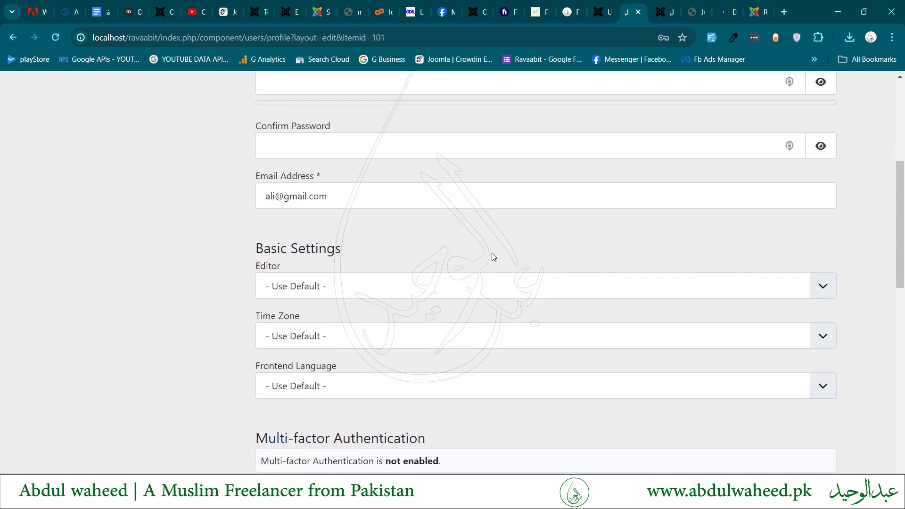
scroll(493, 257, "up", 5)
scroll(492, 255, "down", 7)
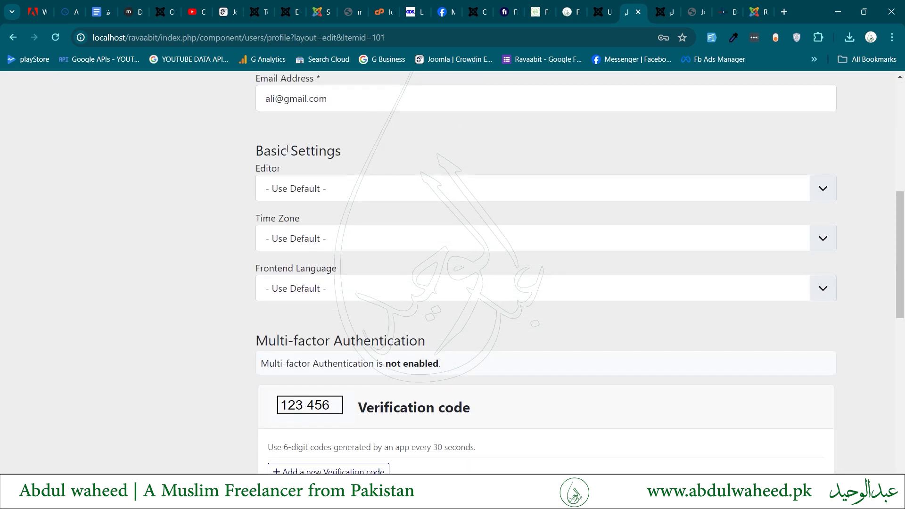
triple_click(286, 149)
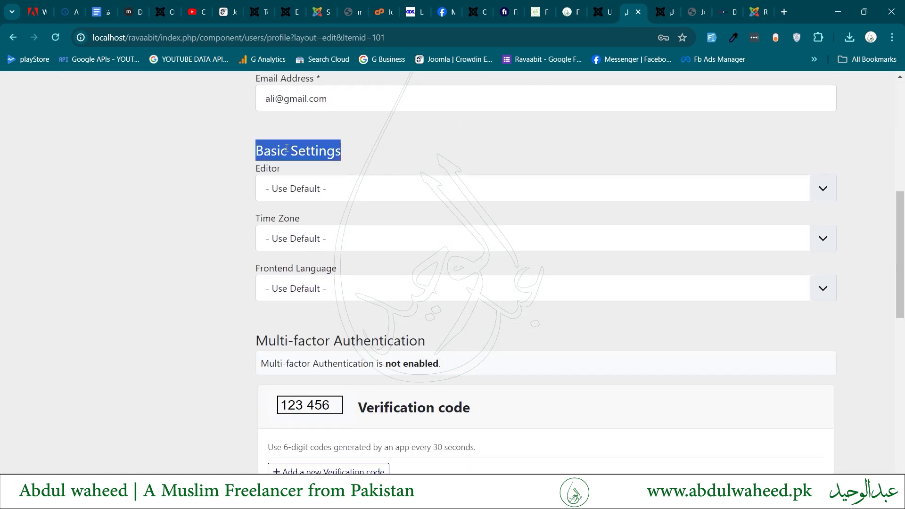
left_click(202, 221)
scroll(202, 221, "down", 2)
scroll(203, 222, "up", 1)
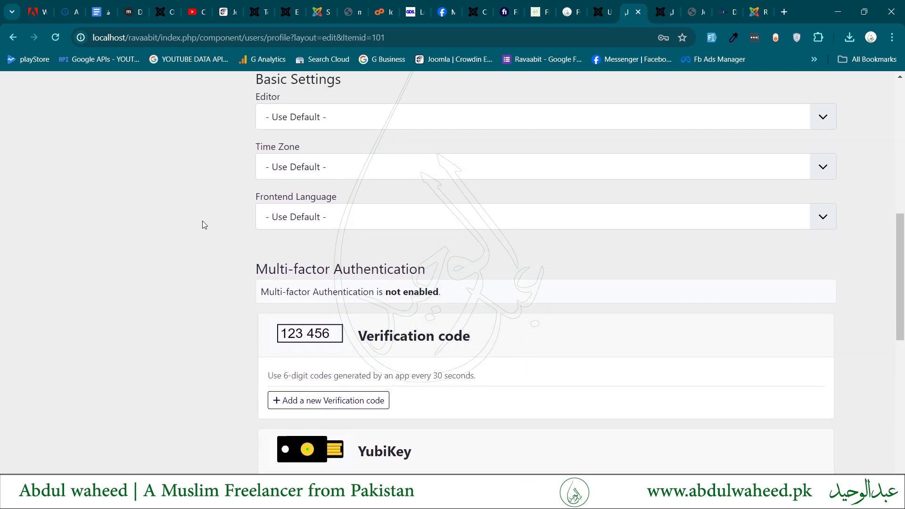
Scroll the profile form down to its Save and Cancel buttons, then return to the admin Users list.
scroll(203, 221, "down", 3)
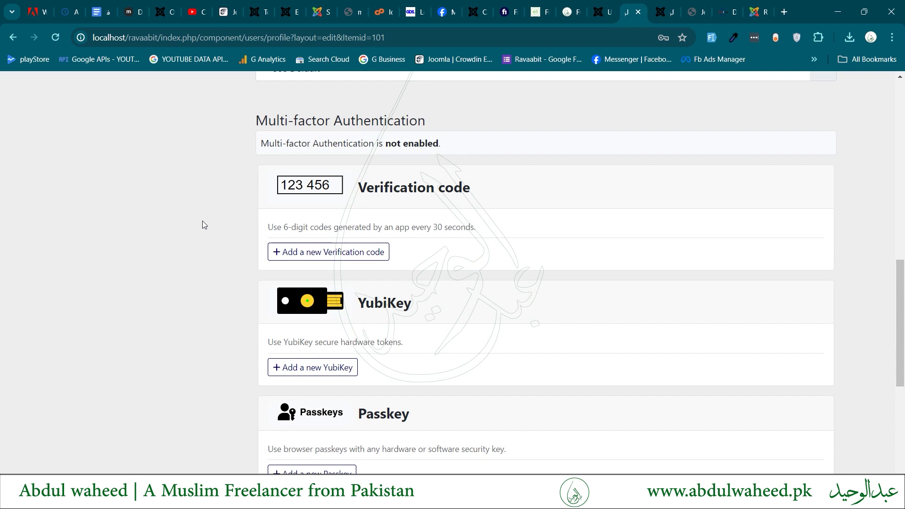
scroll(202, 220, "down", 2)
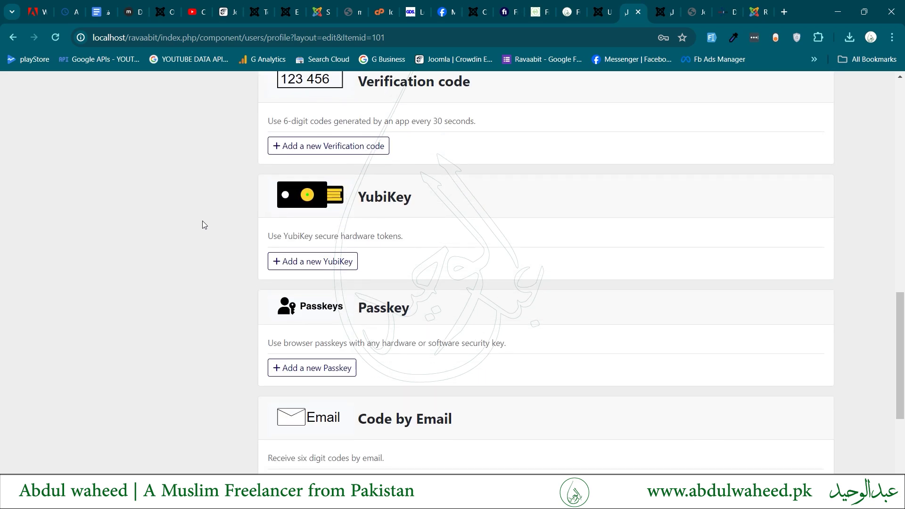
scroll(202, 224, "down", 3)
scroll(203, 224, "up", 4)
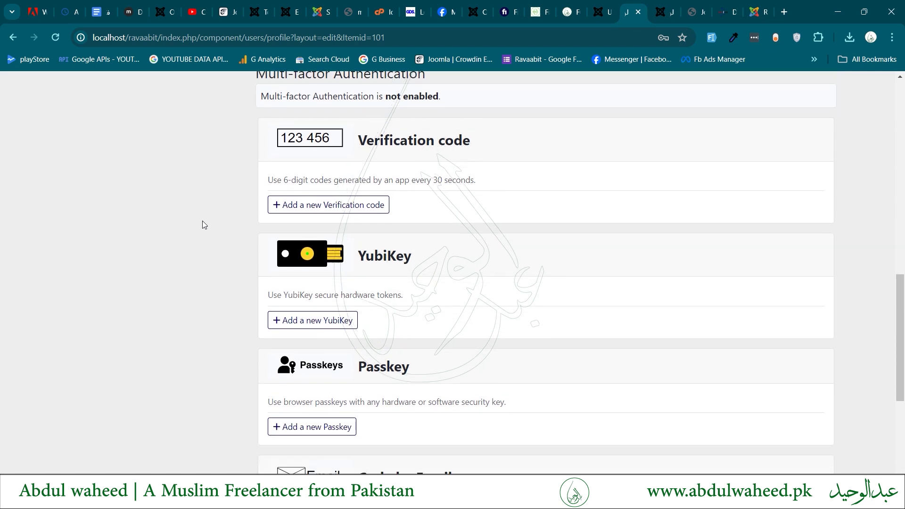
scroll(202, 221, "down", 3)
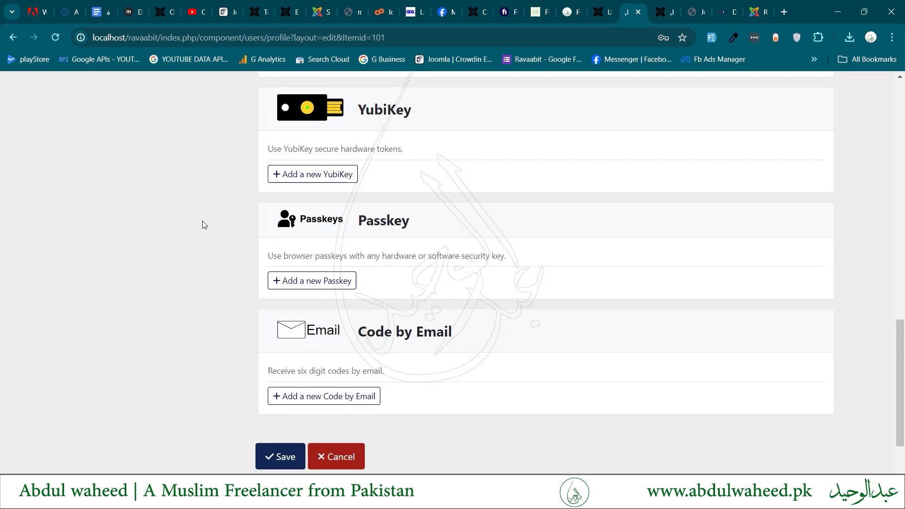
scroll(202, 221, "down", 2)
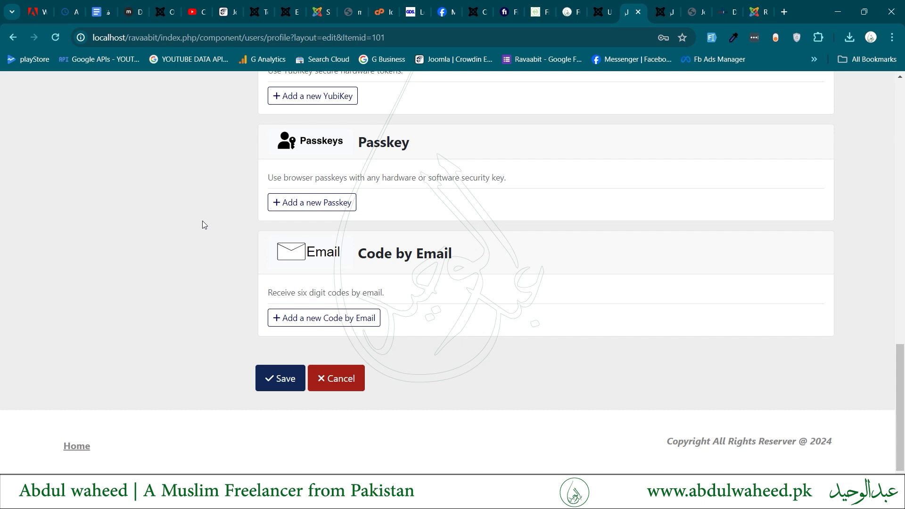
key("ctrl+shift+Tab")
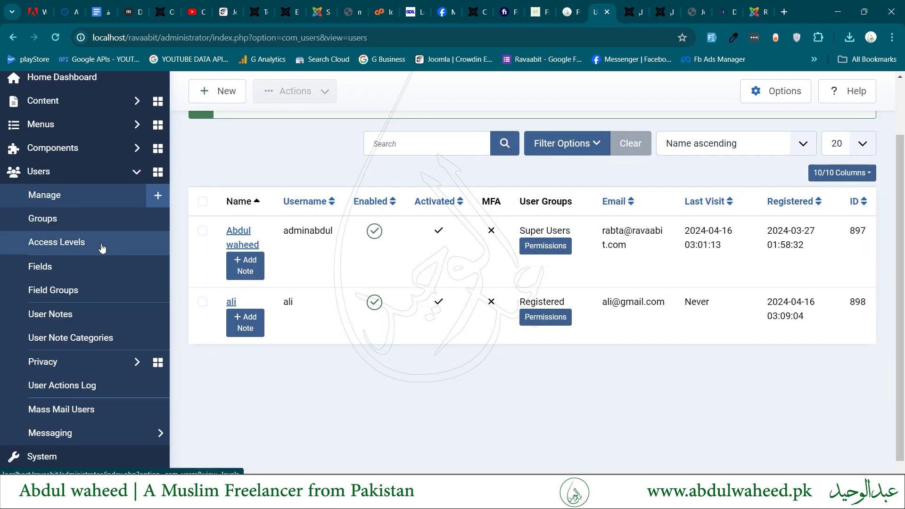
Add a new user field group titled 'Profile' and save it.
left_click(73, 285)
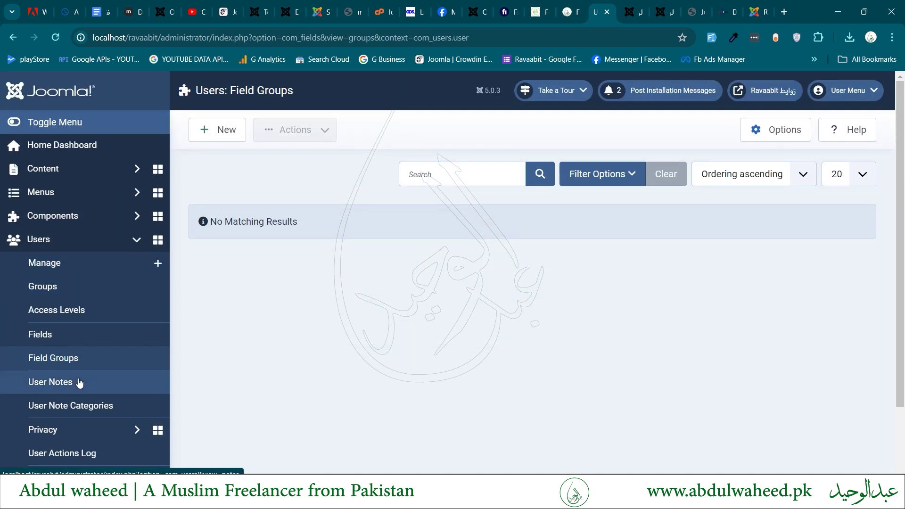
left_click(212, 133)
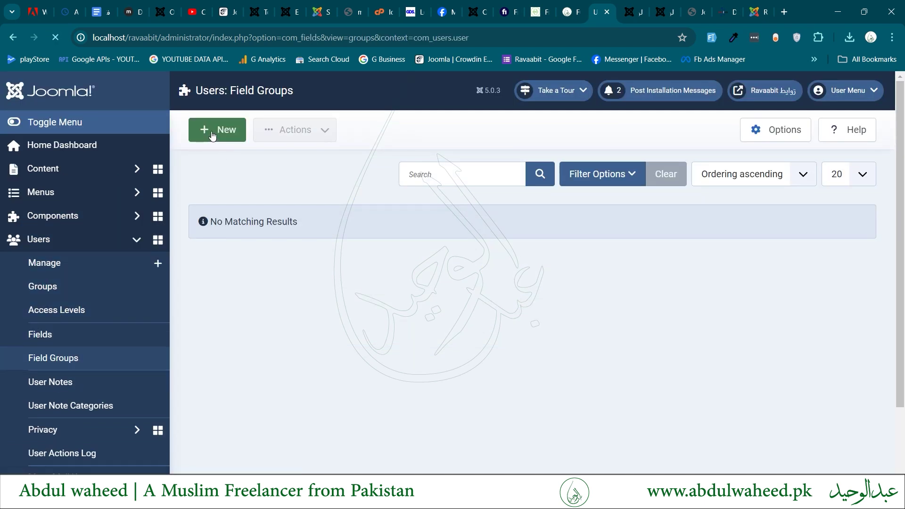
left_click(210, 184)
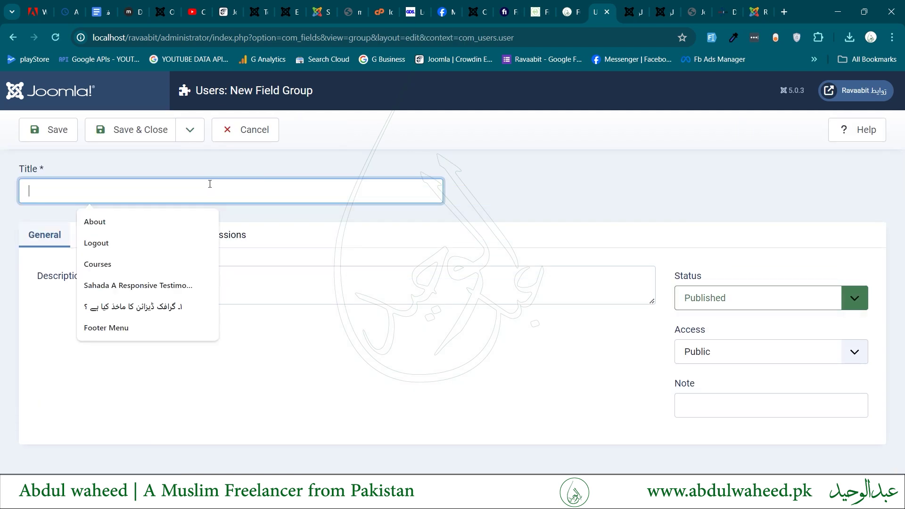
type("p")
key("BackSpace")
type("P")
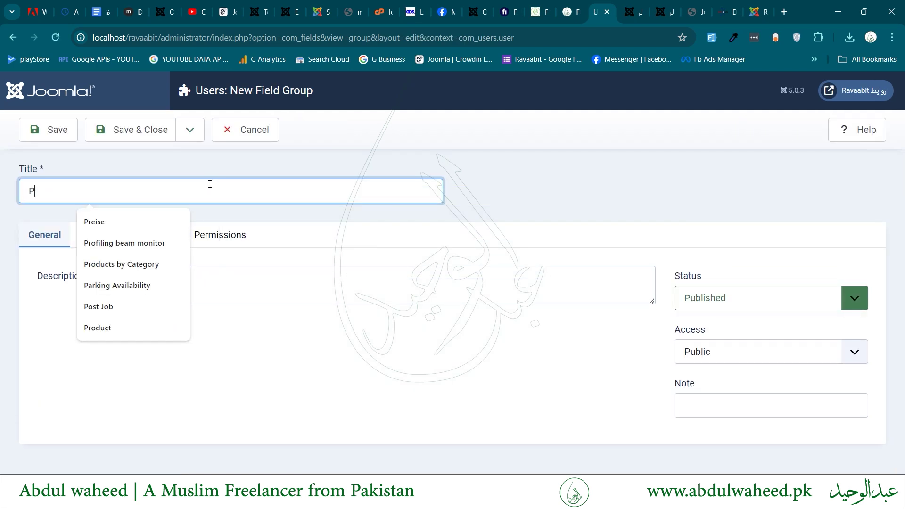
type("rofile")
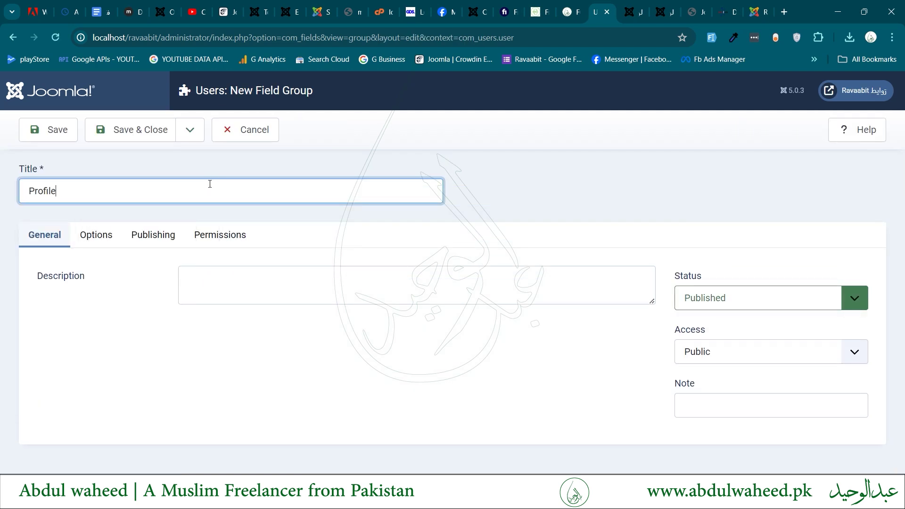
left_click(133, 137)
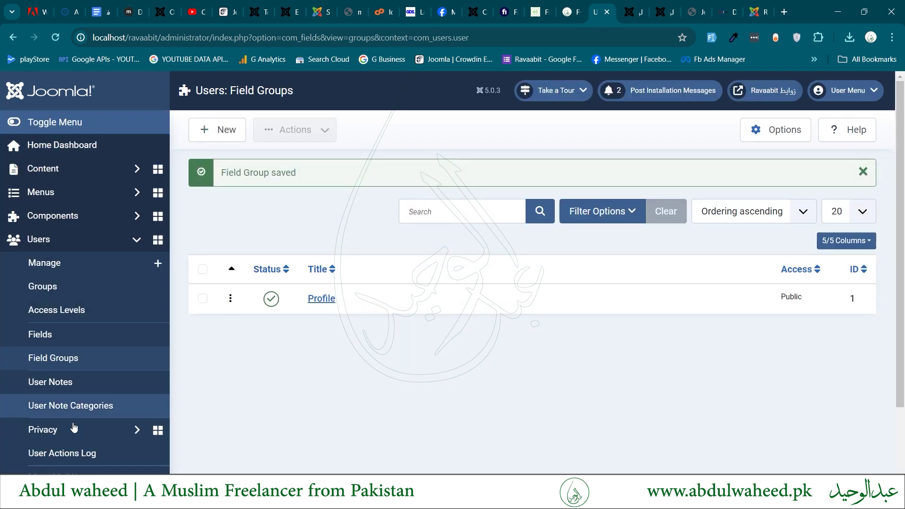
left_click(48, 334)
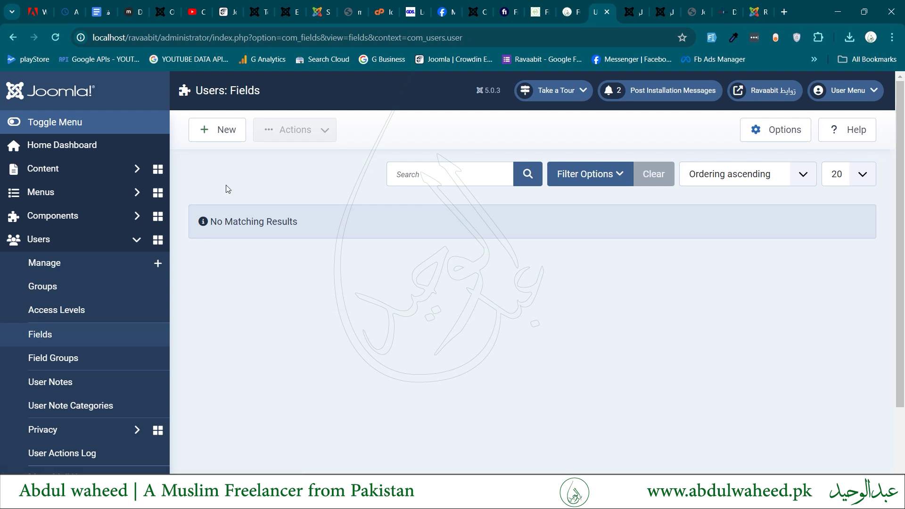
Start a new user field titled 'Age', letting the Label fill in as Age.
left_click(213, 130)
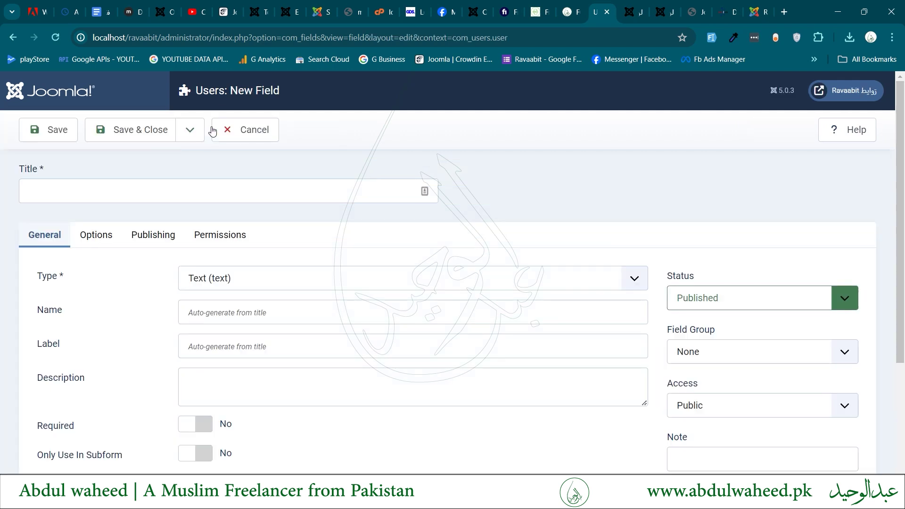
left_click(186, 192)
type("Age")
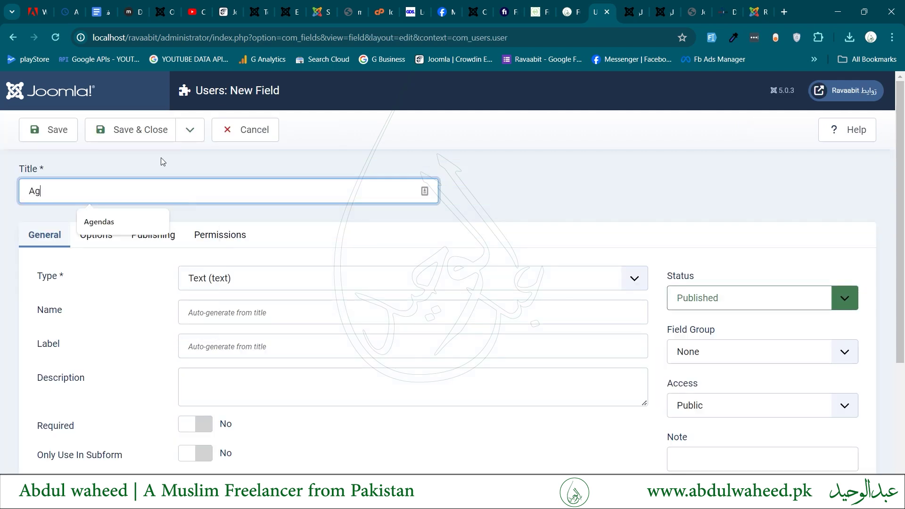
left_click(139, 297)
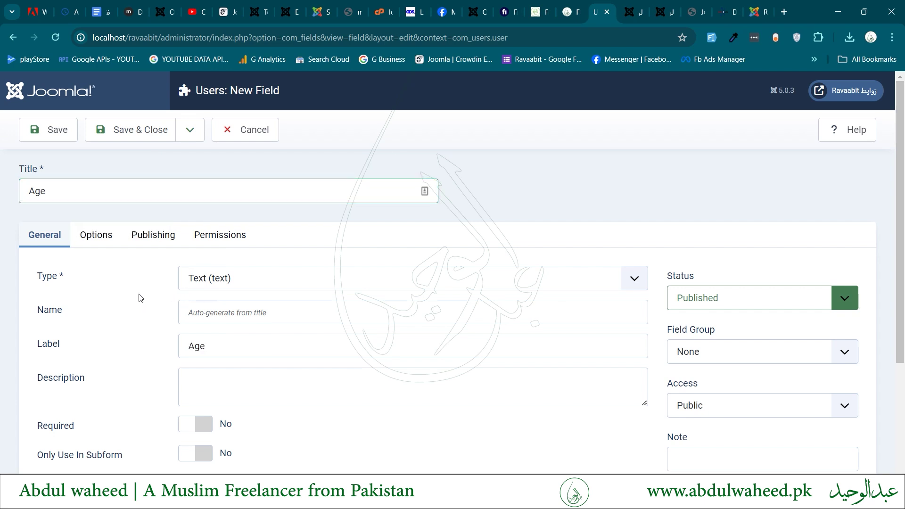
scroll(139, 298, "down", 1)
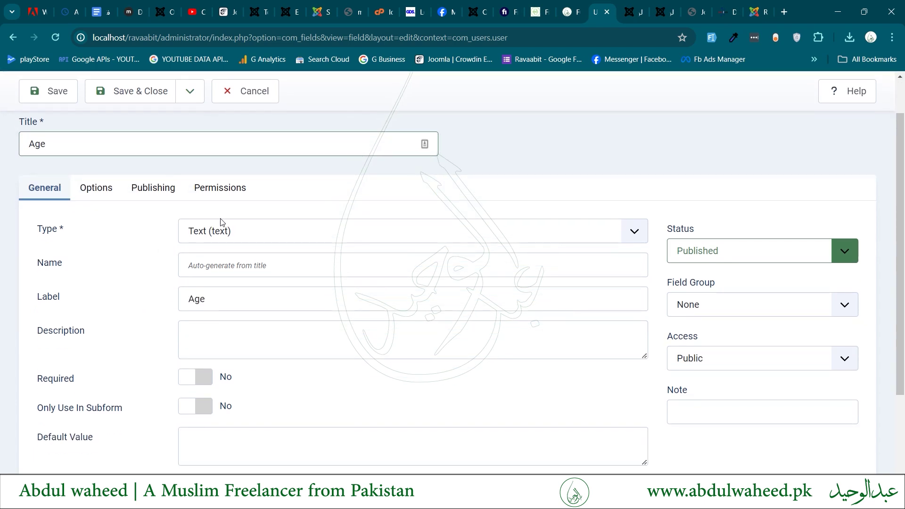
scroll(131, 259, "down", 1)
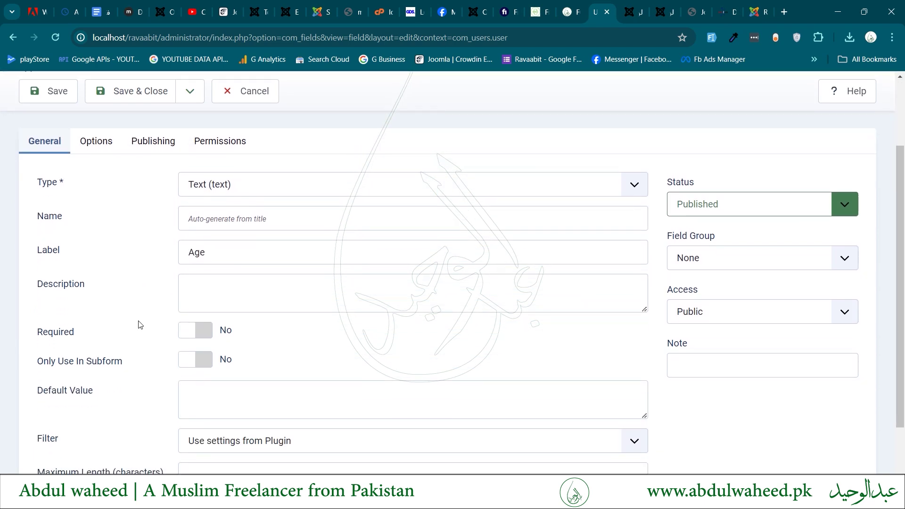
scroll(139, 324, "down", 1)
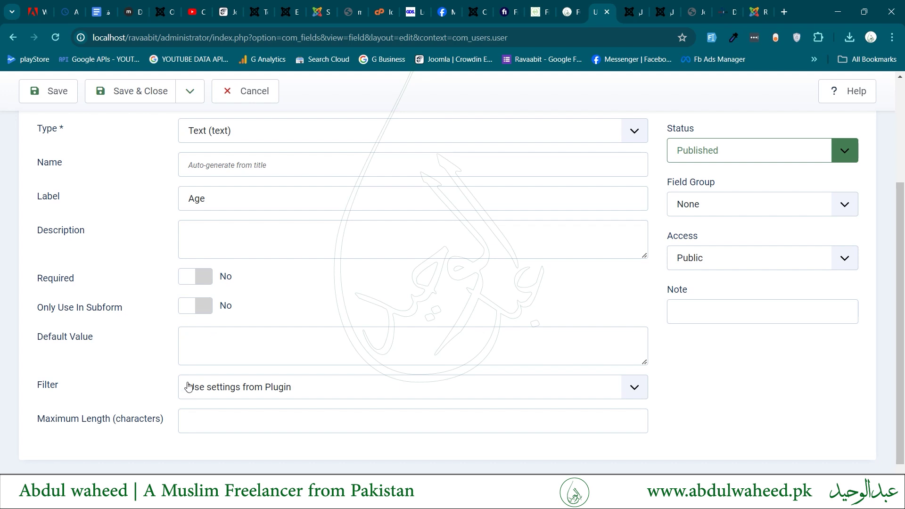
scroll(200, 423, "up", 3)
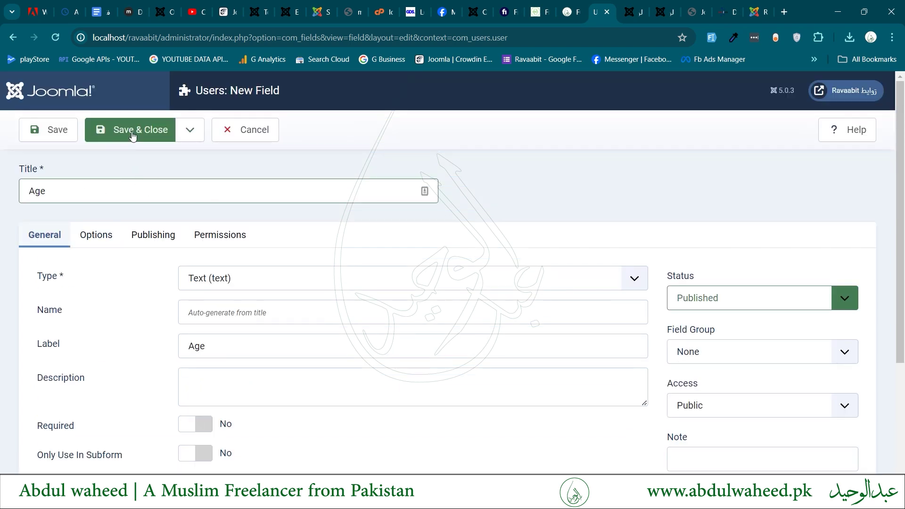
Set the field group to Profile and access to Registered, then cancel the duplicate-name form.
left_click(689, 353)
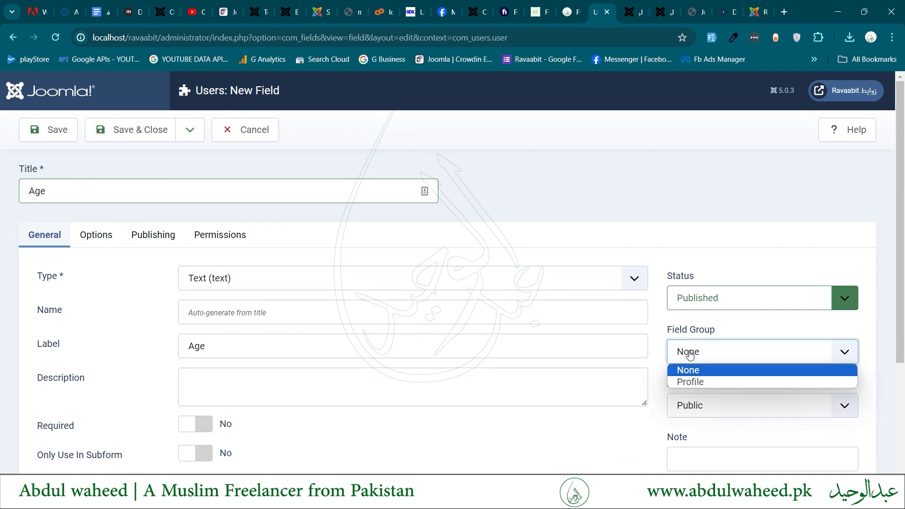
left_click(693, 381)
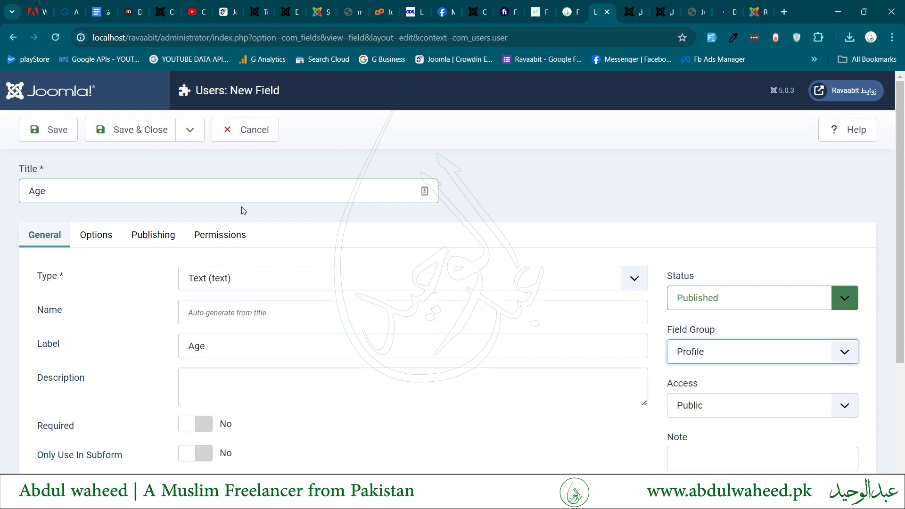
left_click(695, 412)
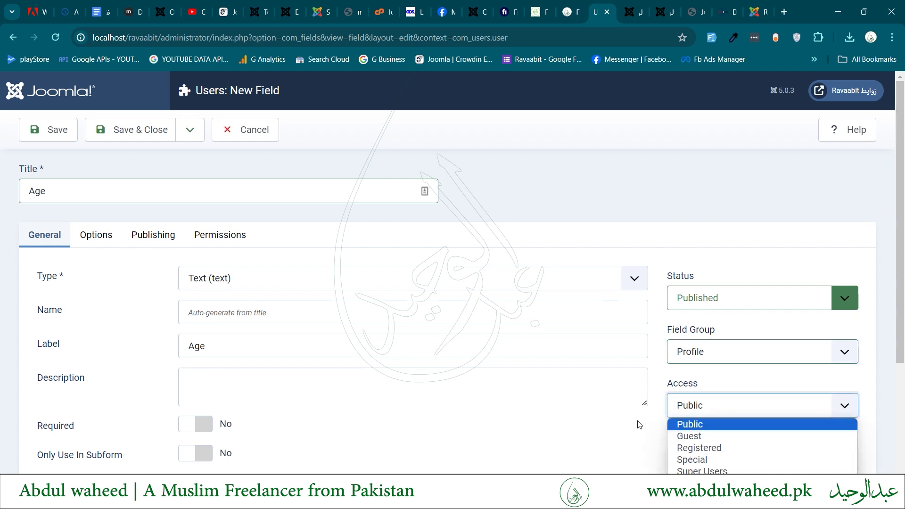
left_click(705, 449)
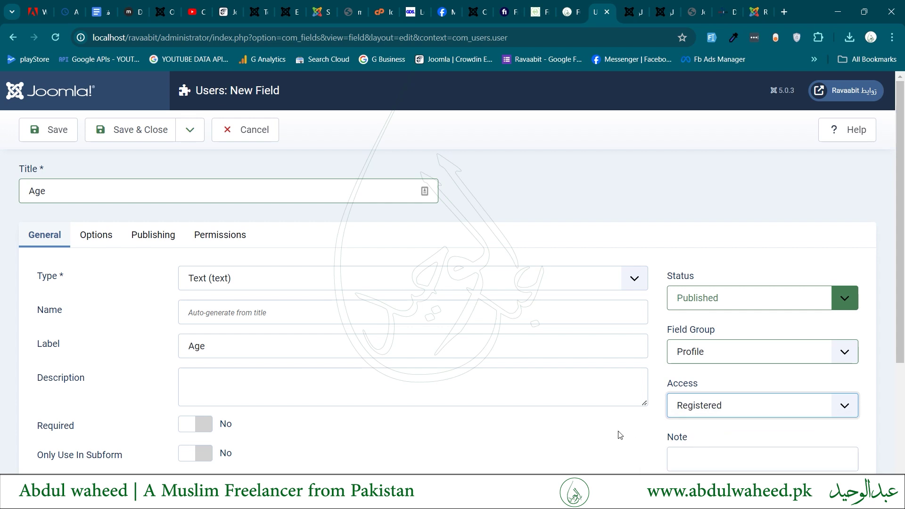
left_click(134, 131)
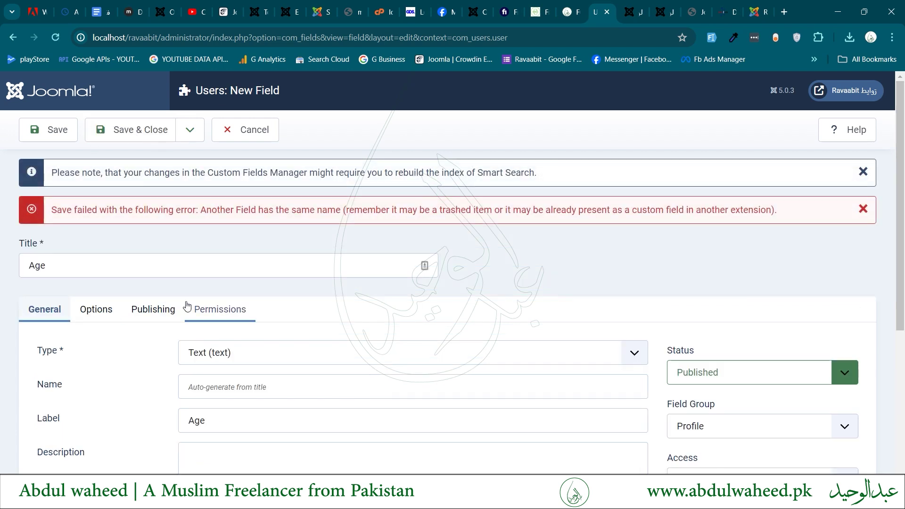
scroll(270, 286, "down", 2)
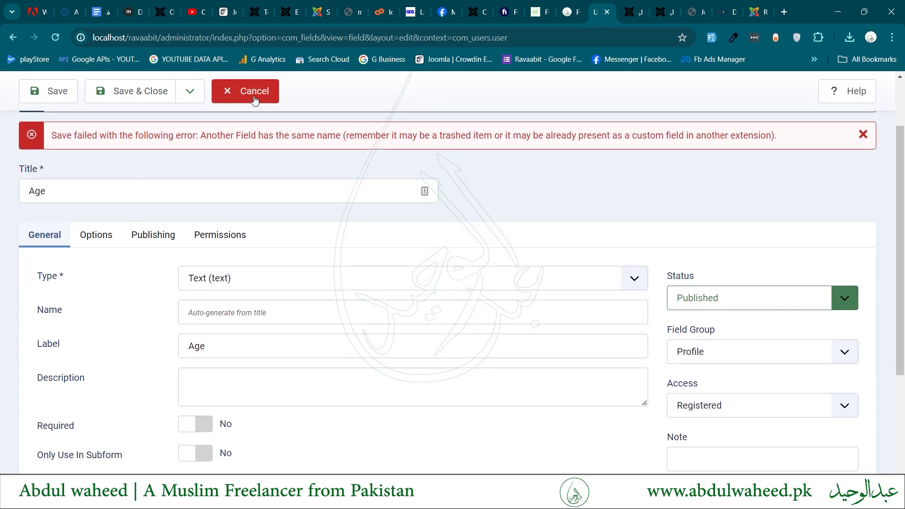
left_click(254, 99)
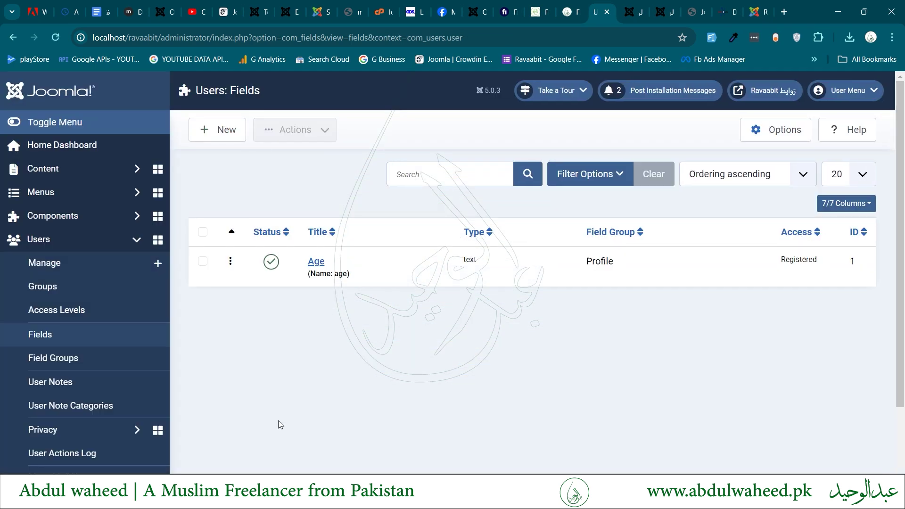
left_click(319, 263)
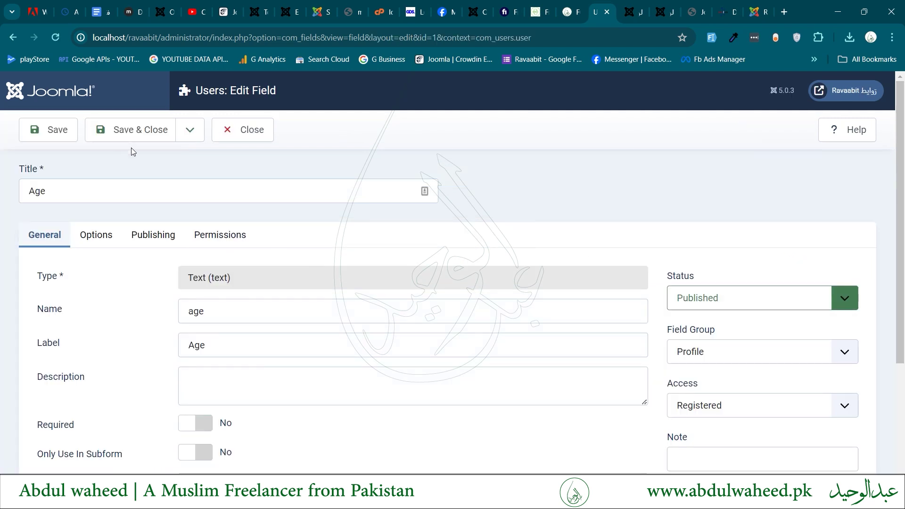
left_click(130, 139)
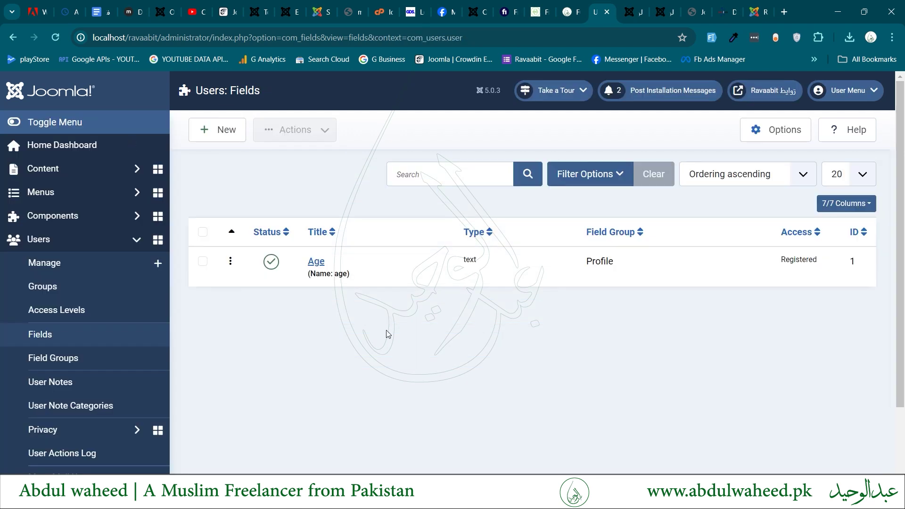
key("ctrl+Tab")
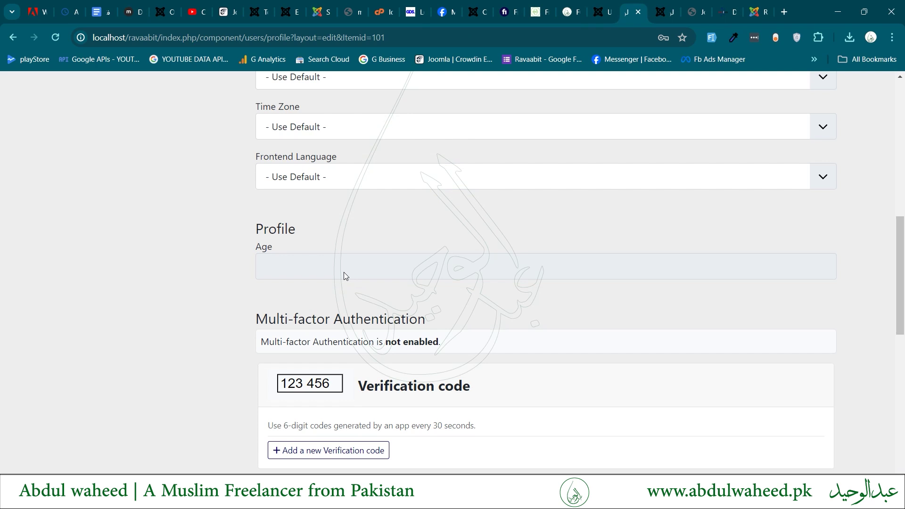
left_click_drag(247, 231, 253, 232)
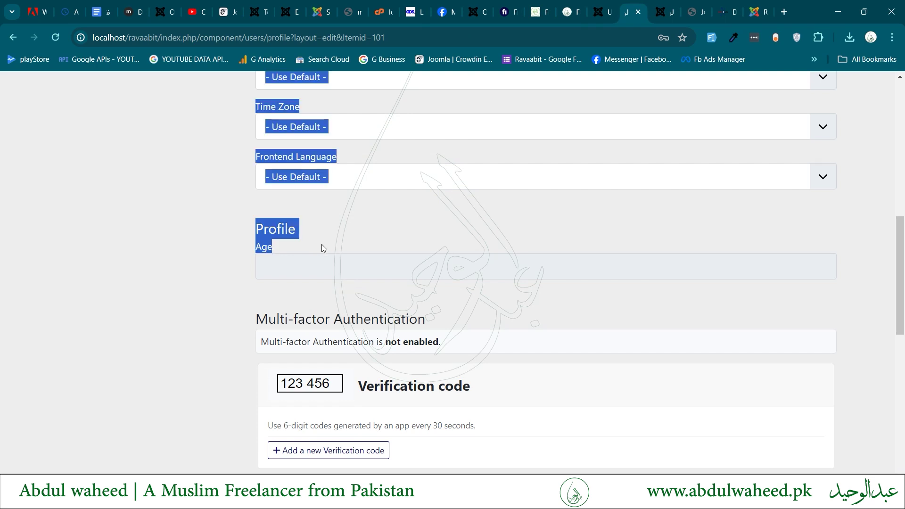
left_click(260, 236)
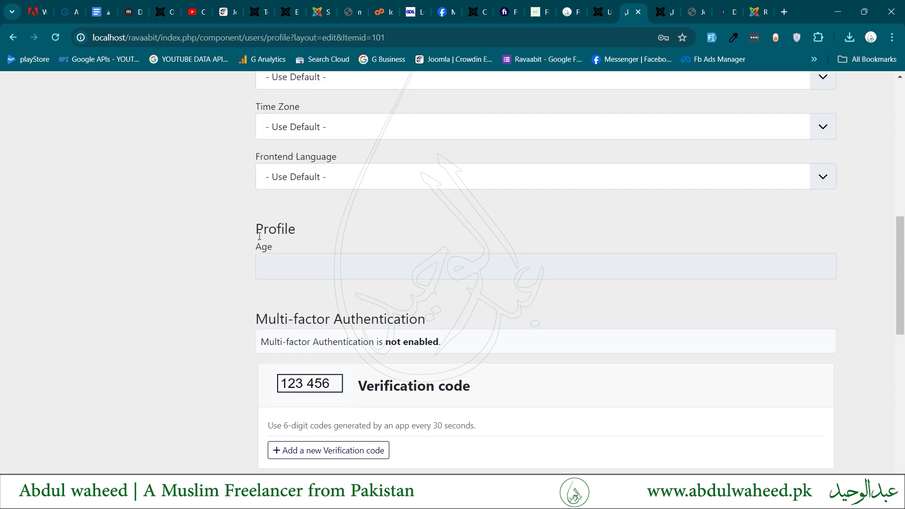
double_click(259, 236)
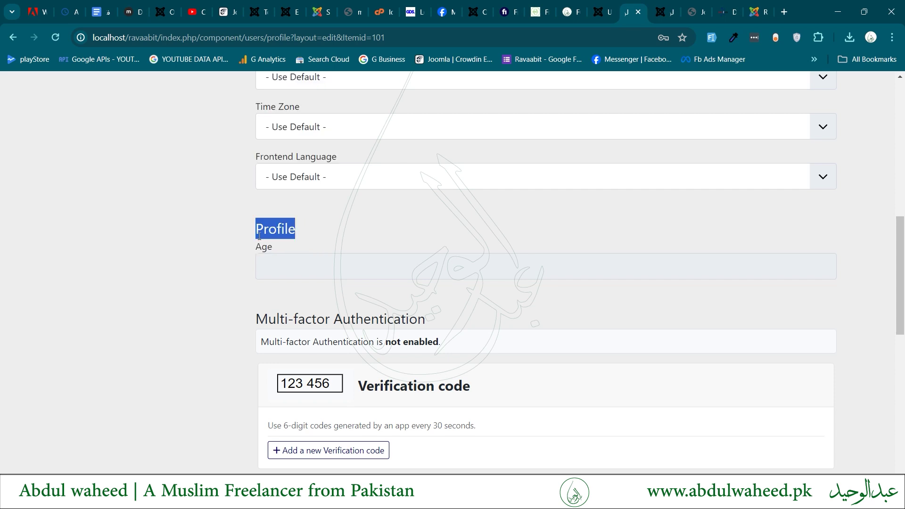
left_click(286, 267)
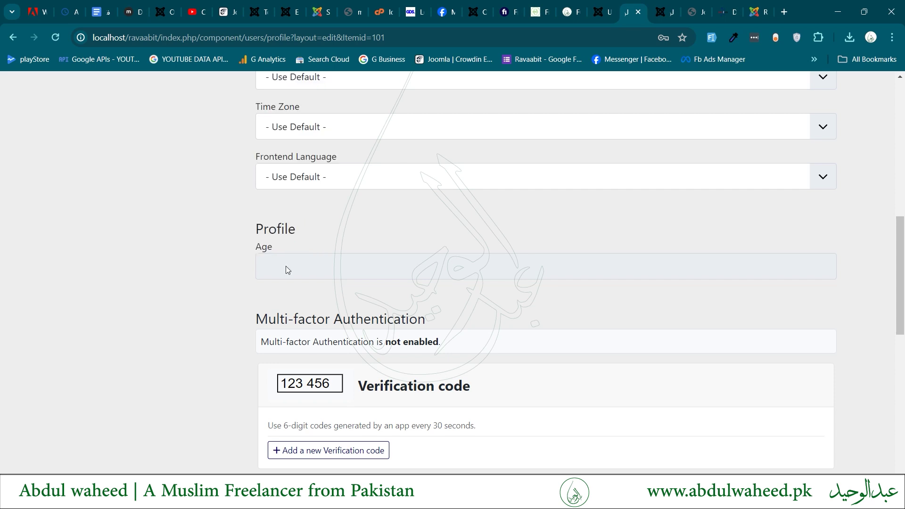
key("ctrl+shift+Tab")
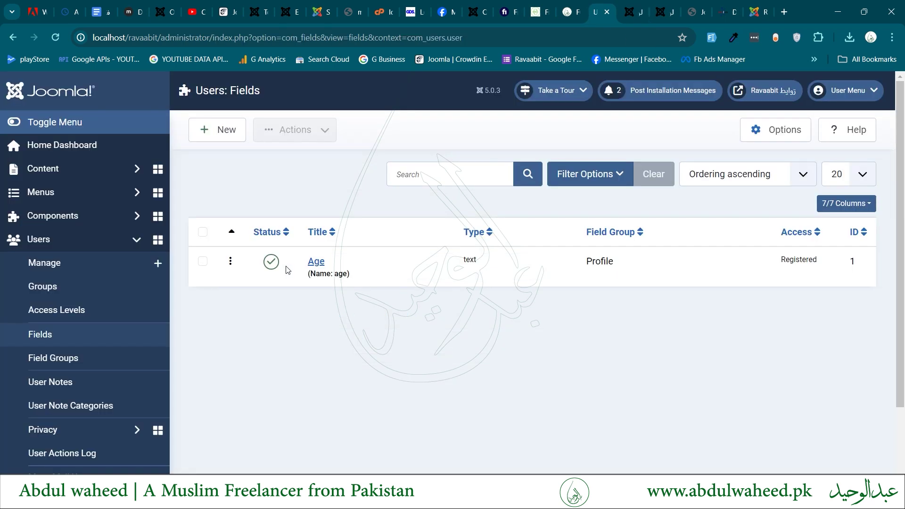
Allow Registered users Edit and Edit Custom Field Value on the Age field, then reload the frontend profile.
left_click(316, 263)
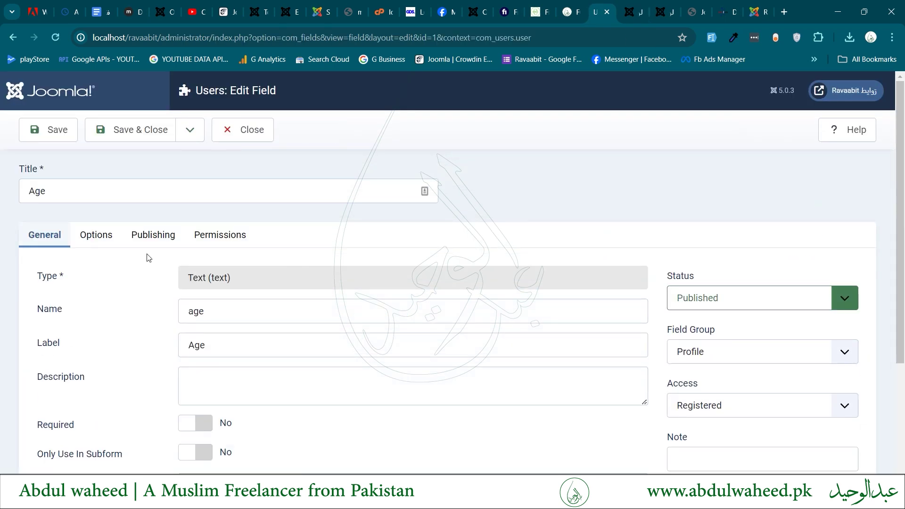
left_click(221, 242)
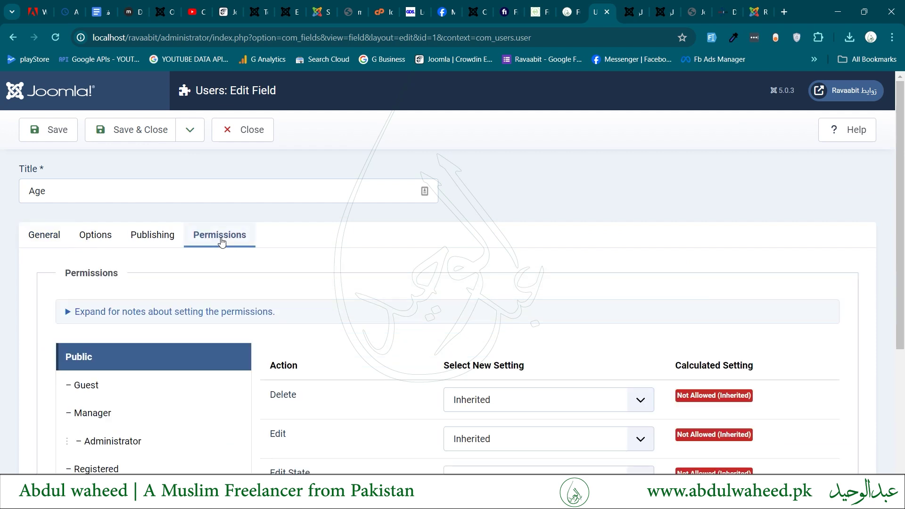
scroll(221, 242, "down", 3)
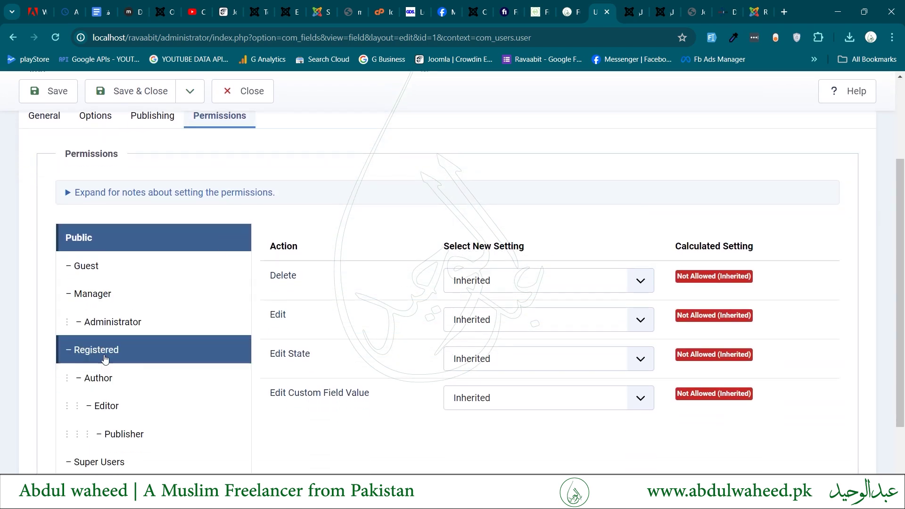
left_click(105, 359)
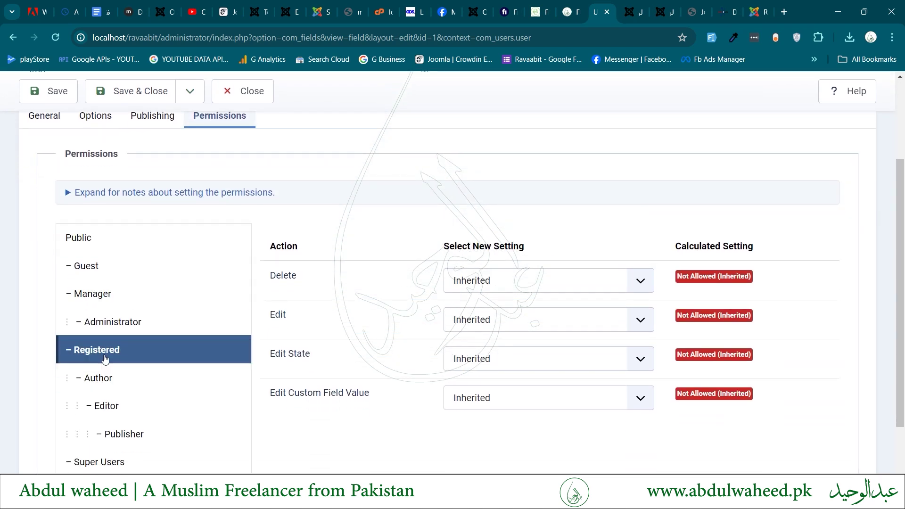
left_click(540, 326)
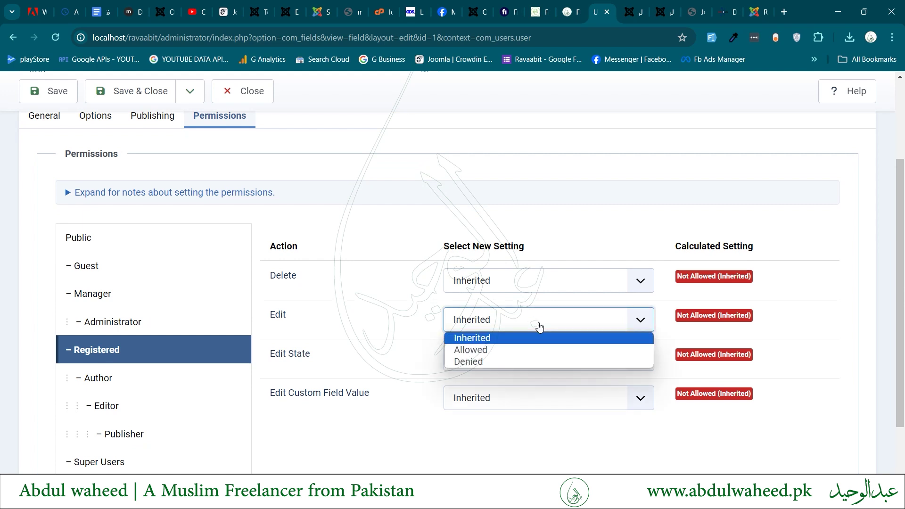
left_click(520, 353)
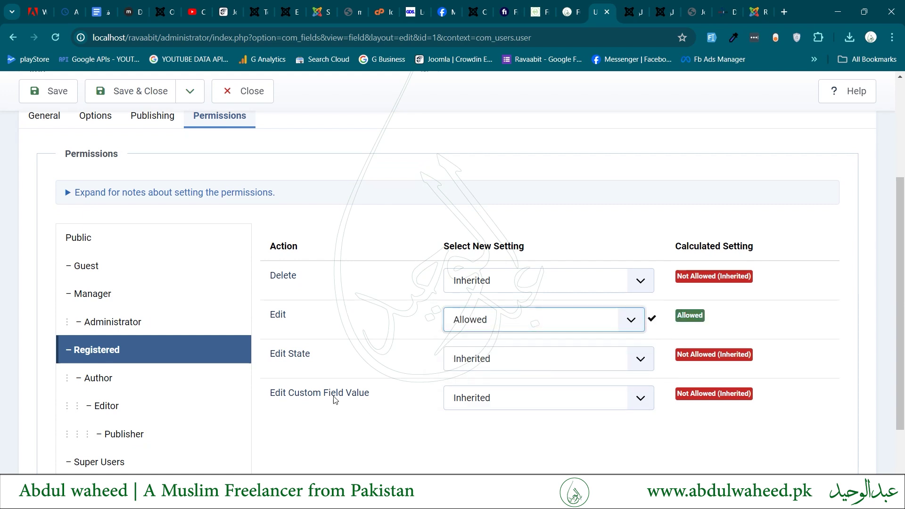
left_click(487, 398)
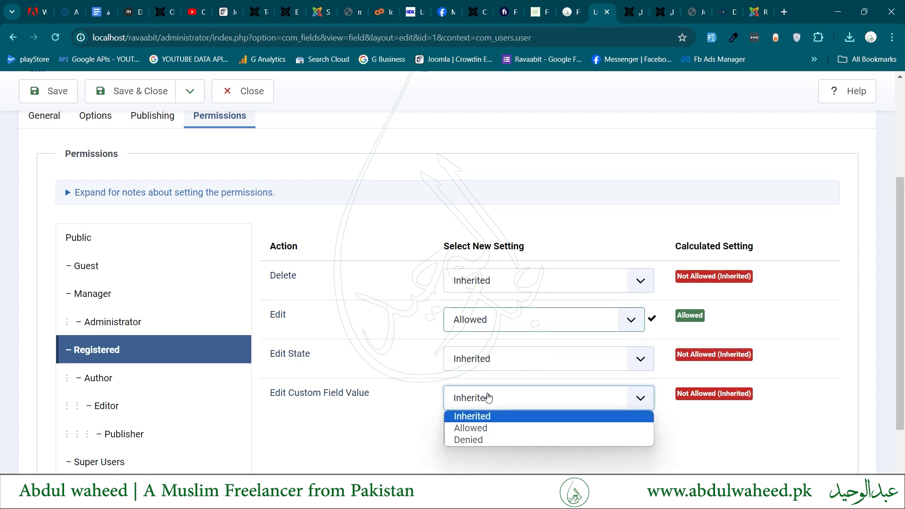
left_click(476, 436)
left_click(39, 100)
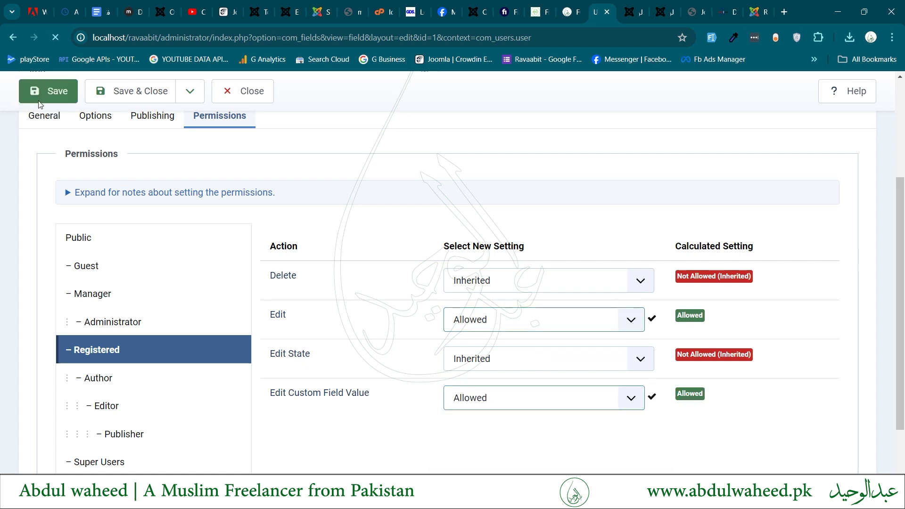
key("ctrl+Tab")
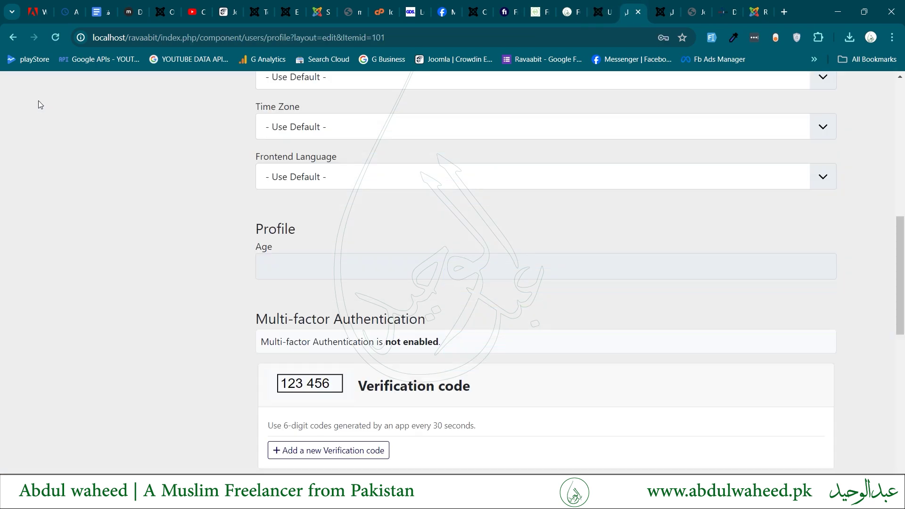
key("F5")
Enter 24 in the Age field of the frontend profile form and save it.
left_click(272, 262)
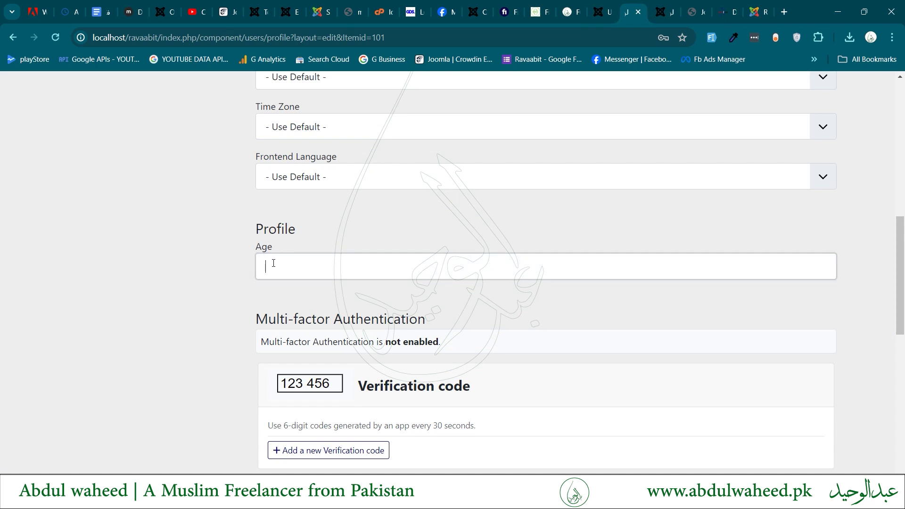
type("24")
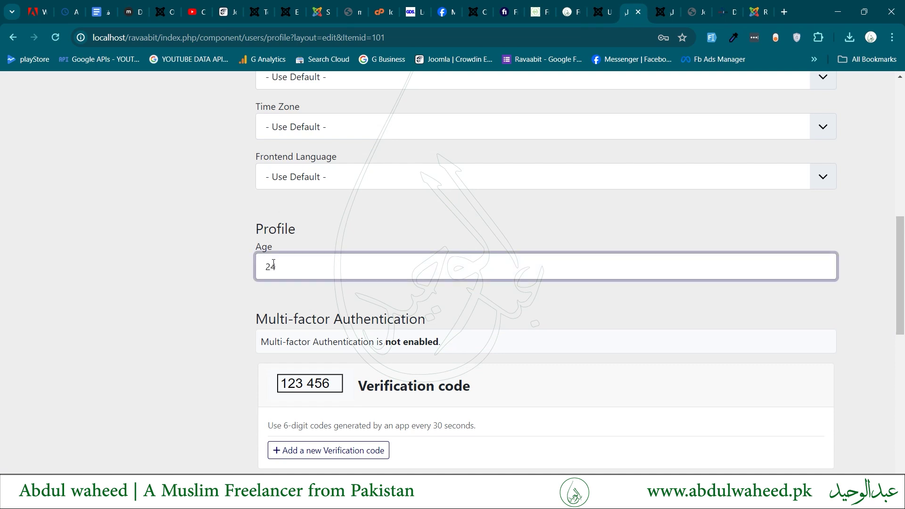
left_click(175, 275)
scroll(174, 275, "down", 10)
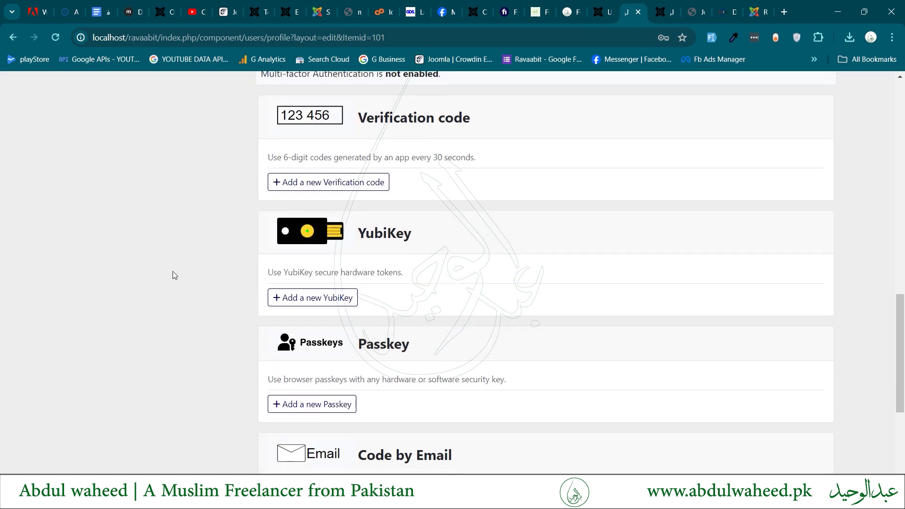
left_click(279, 377)
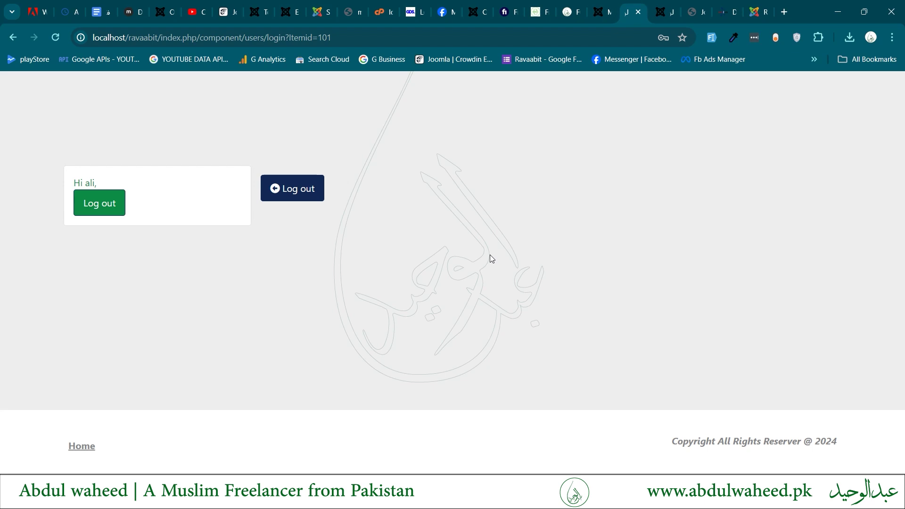
Log out of the frontend, open the Create an account registration form, then return to the admin menu items.
left_click(107, 203)
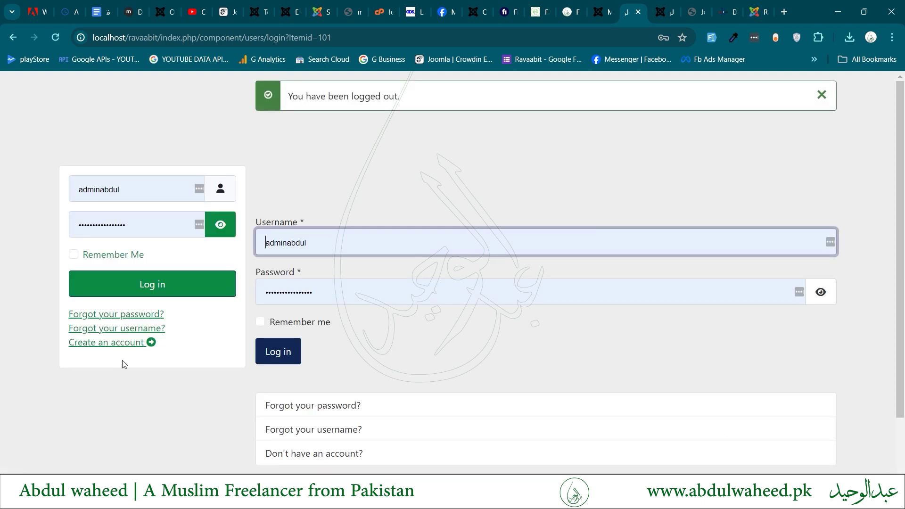
left_click(118, 344)
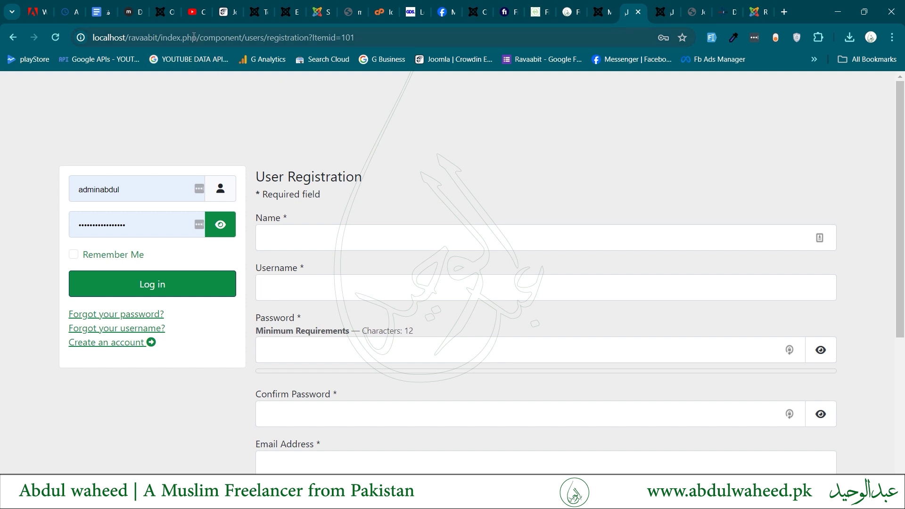
left_click_drag(199, 37, 415, 57)
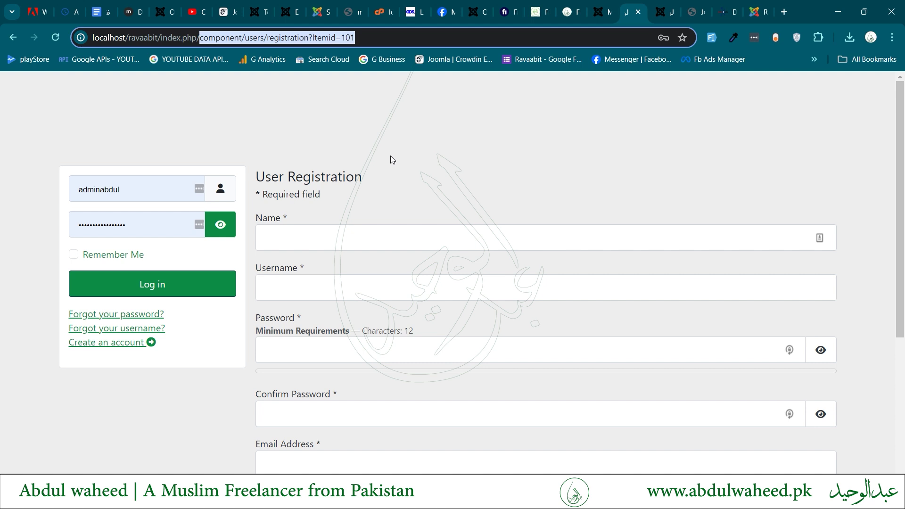
key("ctrl+shift+Tab")
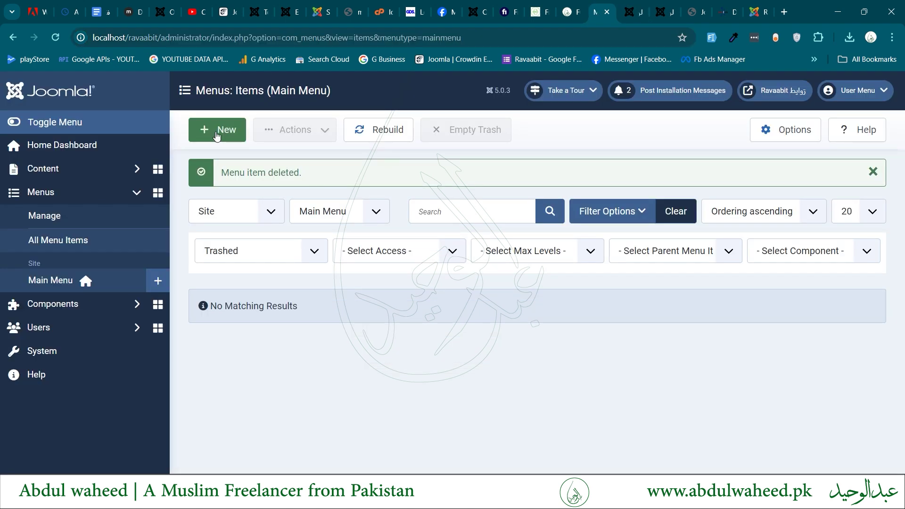
Clear the Status filter and start a new Main Menu item titled 'Create an Account'.
left_click(305, 249)
key("Up")
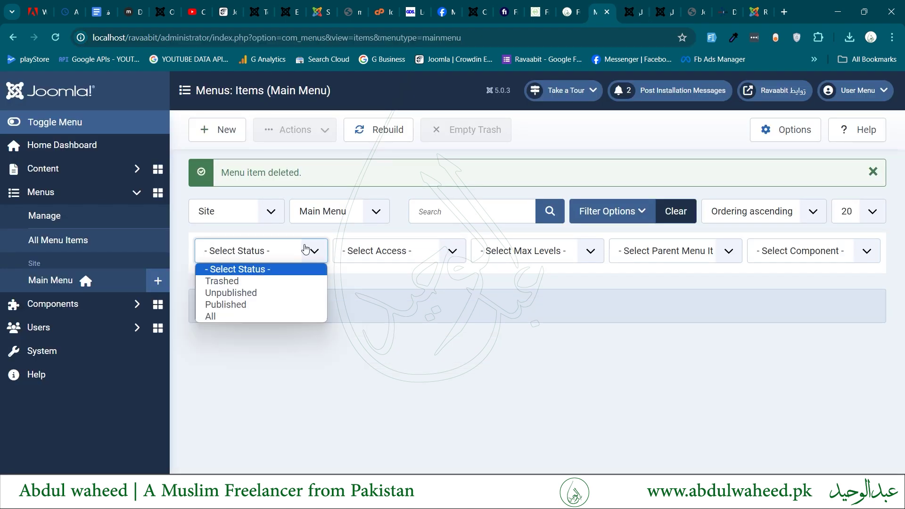
key("Return")
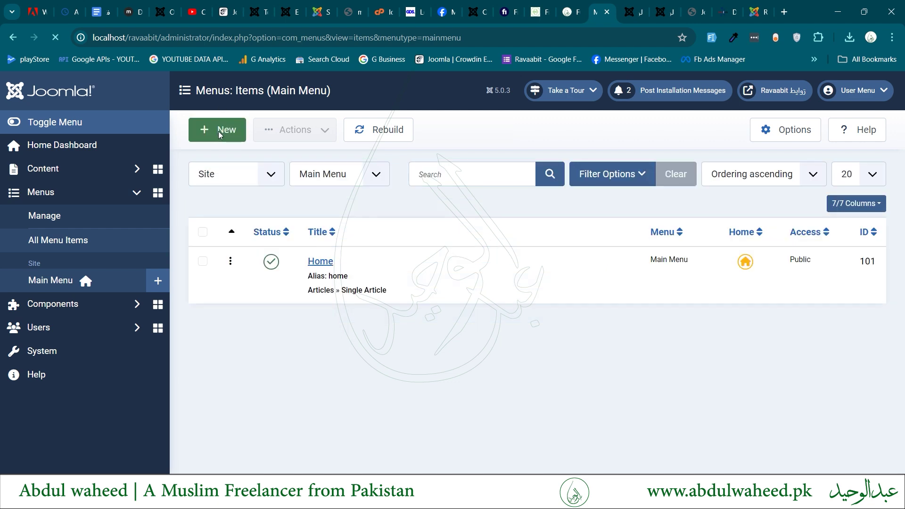
left_click(219, 131)
left_click(161, 188)
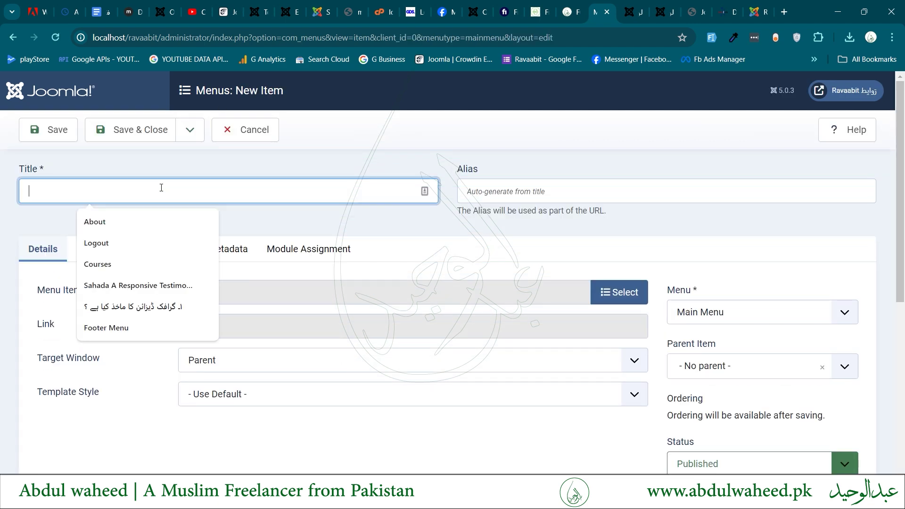
type("Create an Accou")
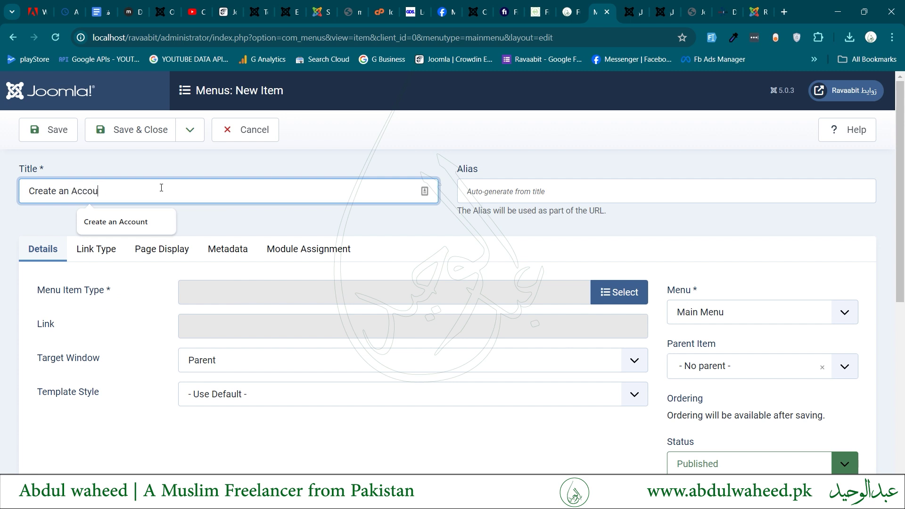
type("nt")
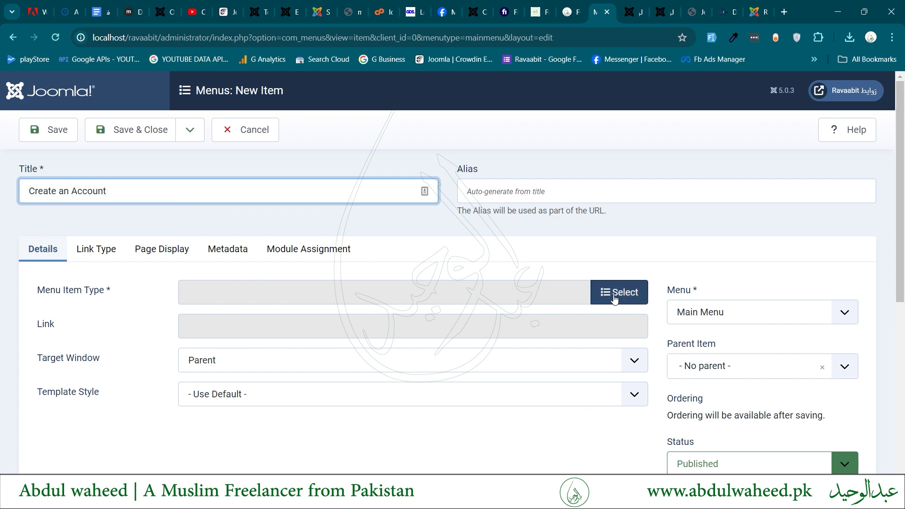
Set the menu item type to Users > Registration Form.
left_click(615, 296)
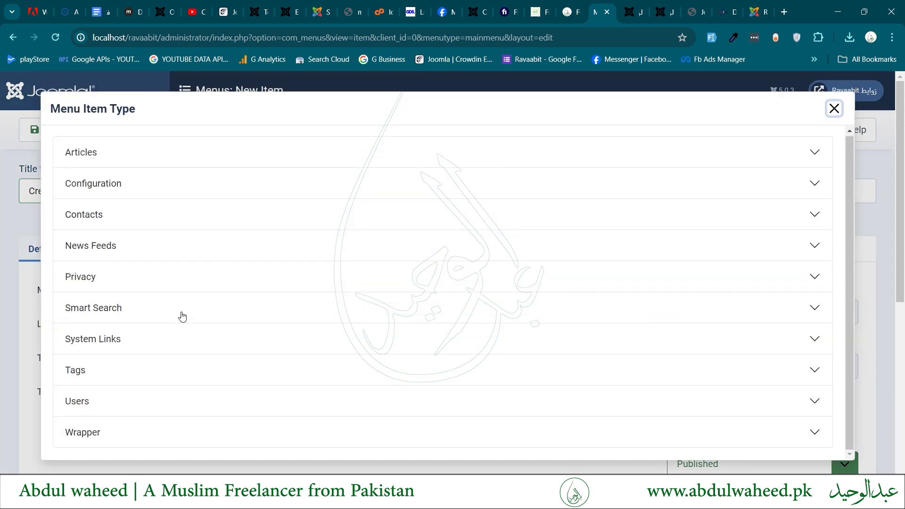
left_click(102, 398)
scroll(101, 398, "down", 3)
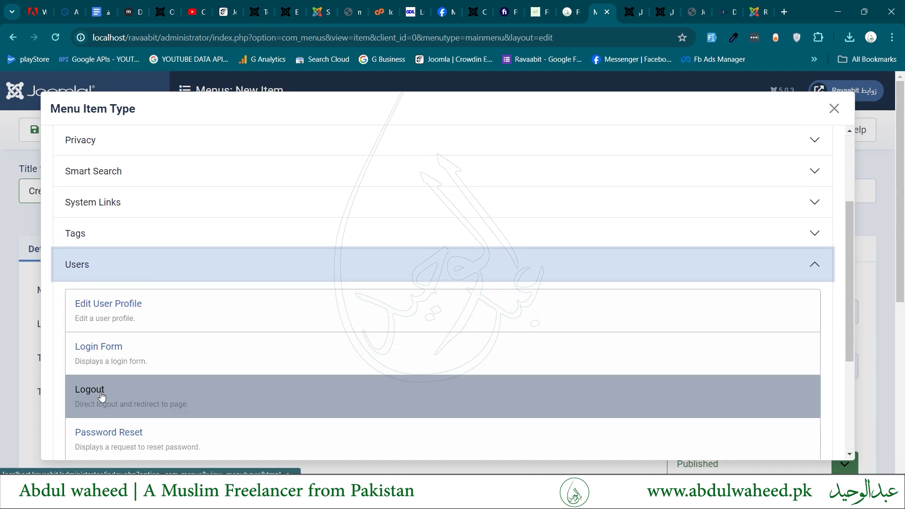
scroll(127, 378, "down", 3)
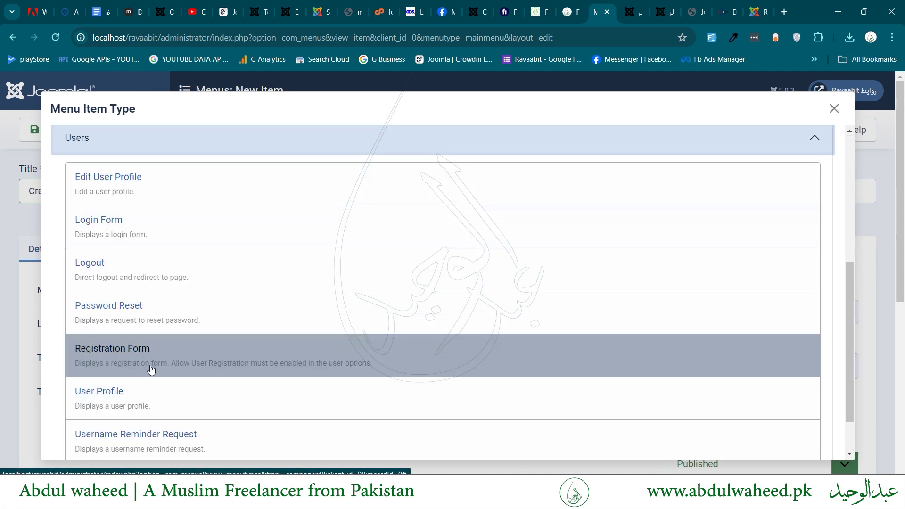
left_click(142, 356)
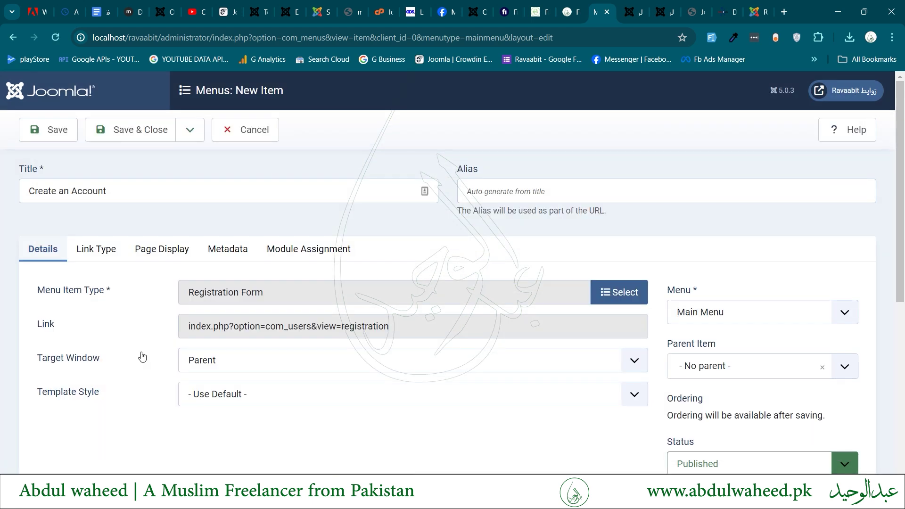
Restrict the menu item's access to Guest.
scroll(142, 356, "down", 3)
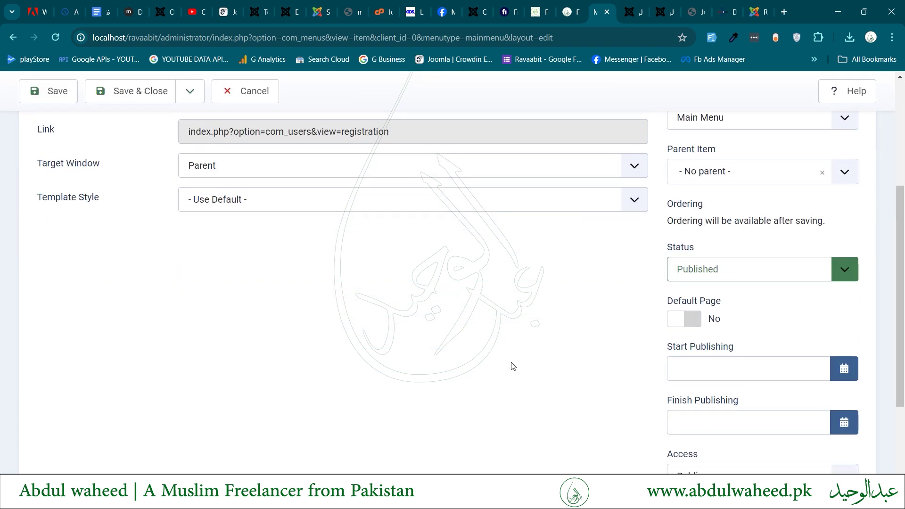
scroll(513, 366, "down", 3)
left_click(727, 355)
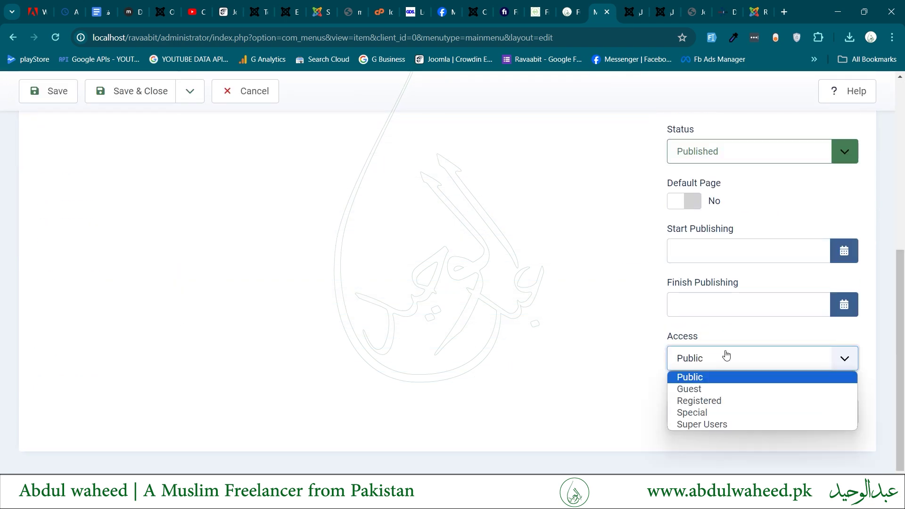
left_click(700, 391)
scroll(460, 344, "up", 5)
scroll(461, 344, "up", 1)
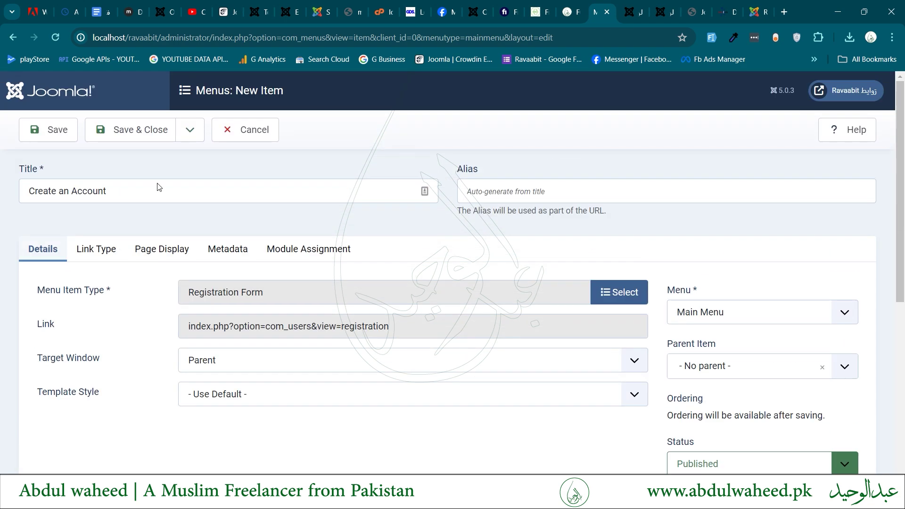
Save the Create an Account item and follow the site's Create an account link.
left_click(150, 139)
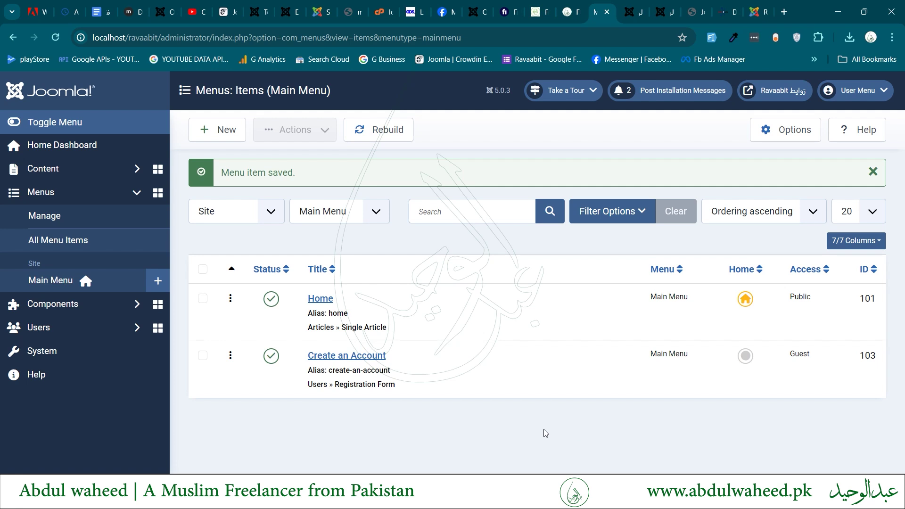
key("ctrl+Tab")
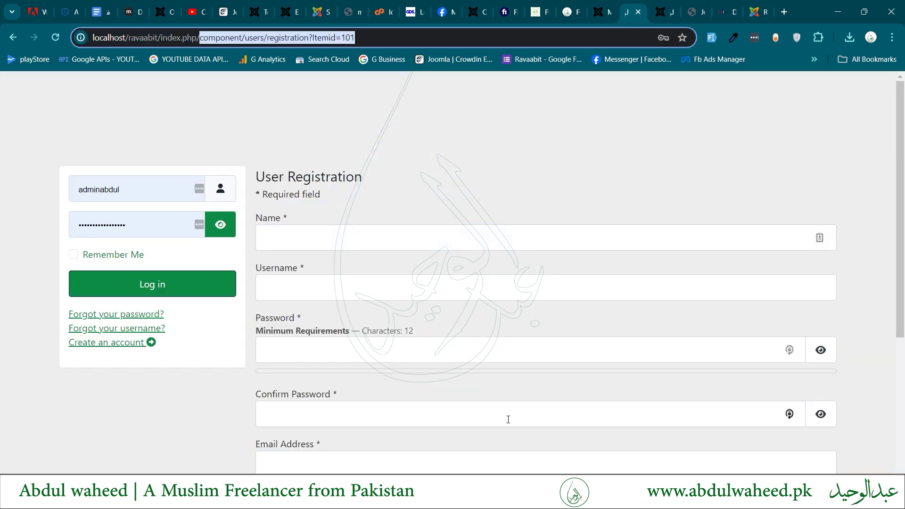
left_click(118, 346)
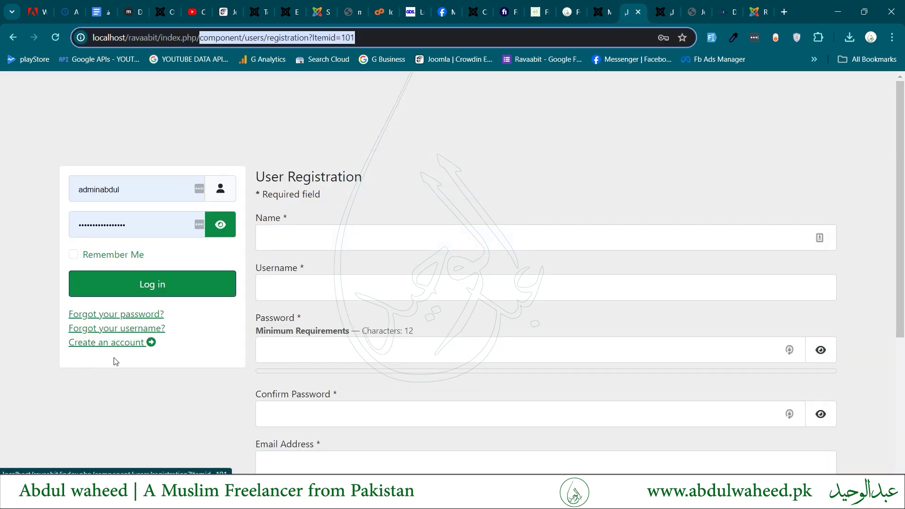
left_click(86, 346)
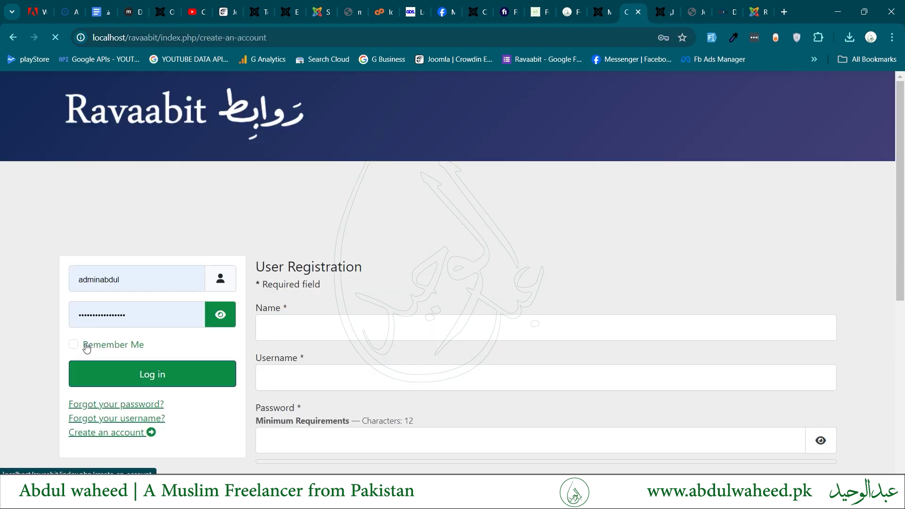
Check the page address ends in index.php/create-an-account, then return to the admin menu items.
left_click_drag(200, 39, 305, 40)
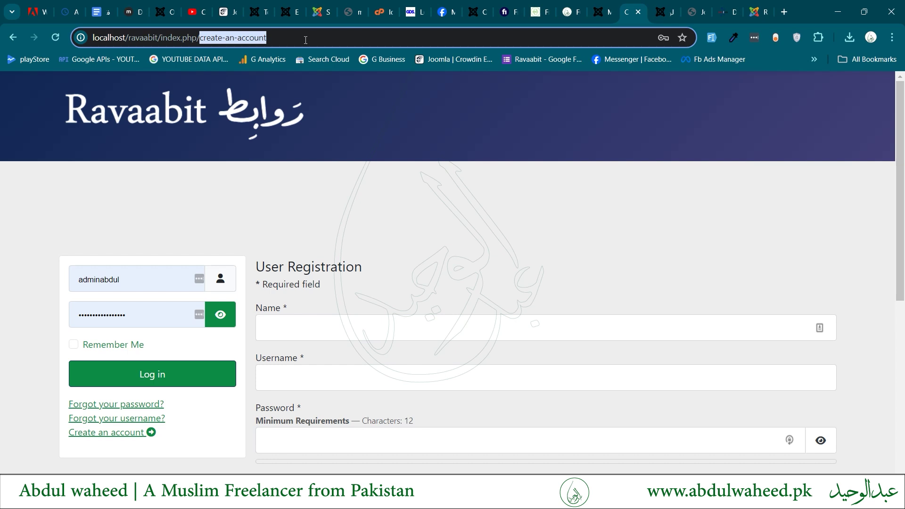
left_click(305, 40)
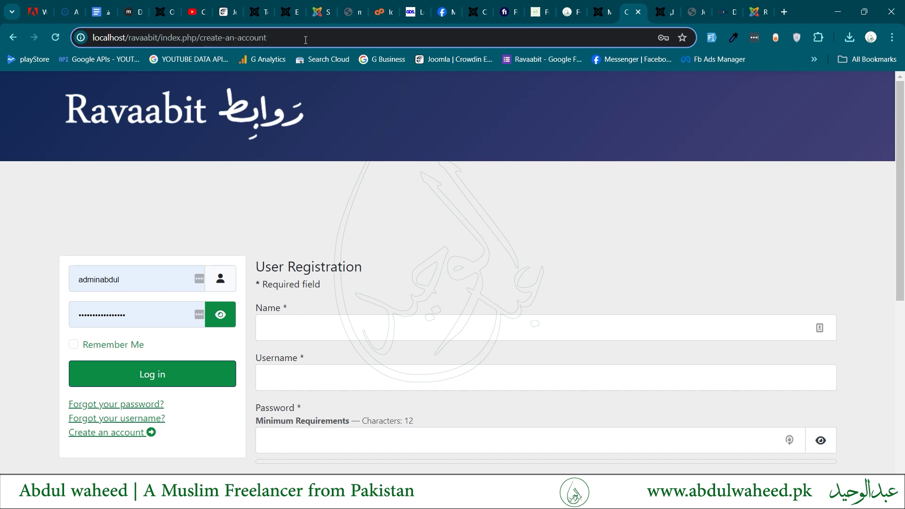
left_click(159, 38, "shift")
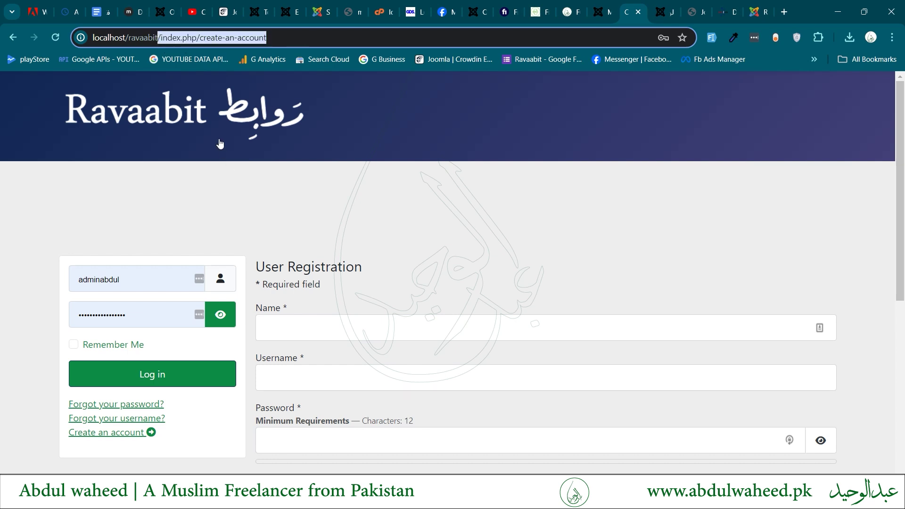
left_click(291, 231)
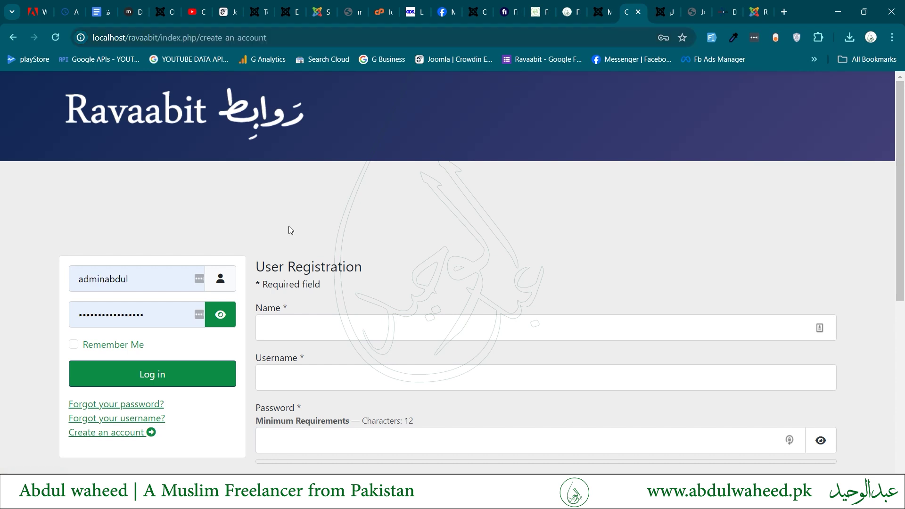
scroll(290, 230, "down", 1)
key("ctrl+shift+Tab")
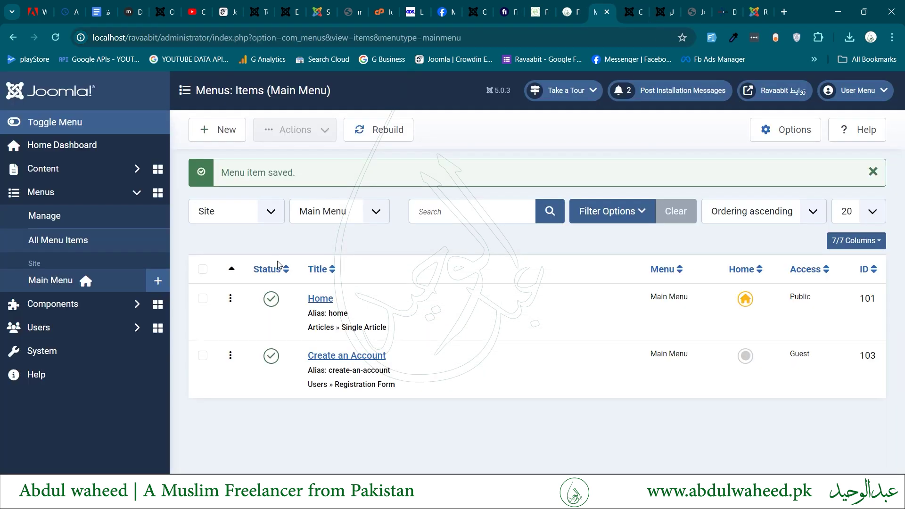
Go to System > Site Template Styles and open Cassiopeia - Inner Pages for editing.
left_click(44, 363)
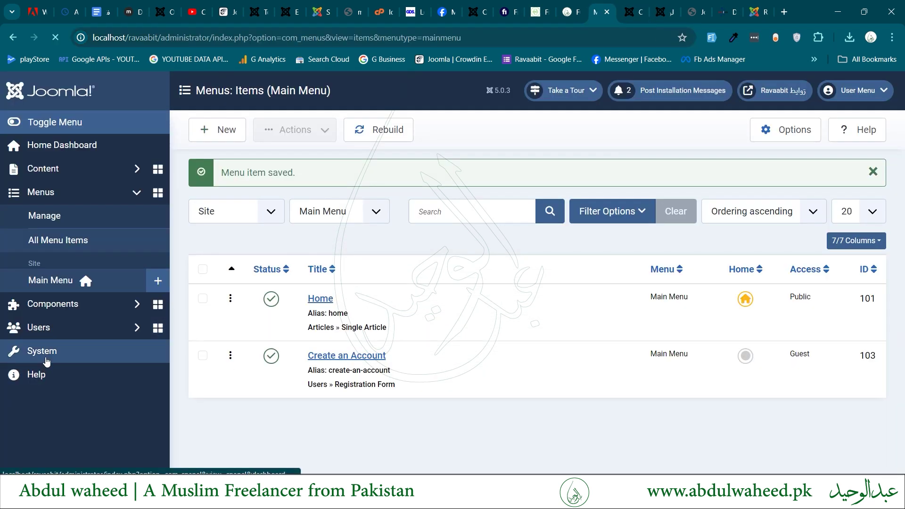
left_click(241, 390)
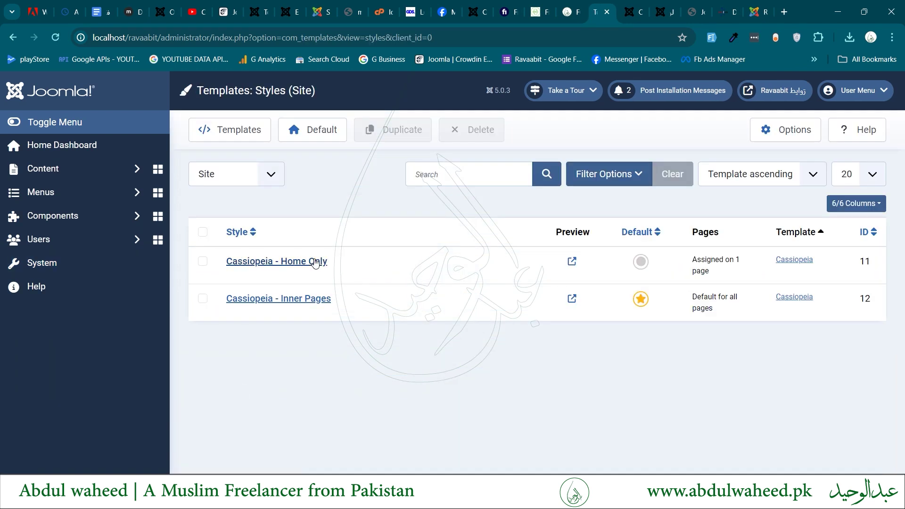
left_click(341, 263)
left_click(341, 263)
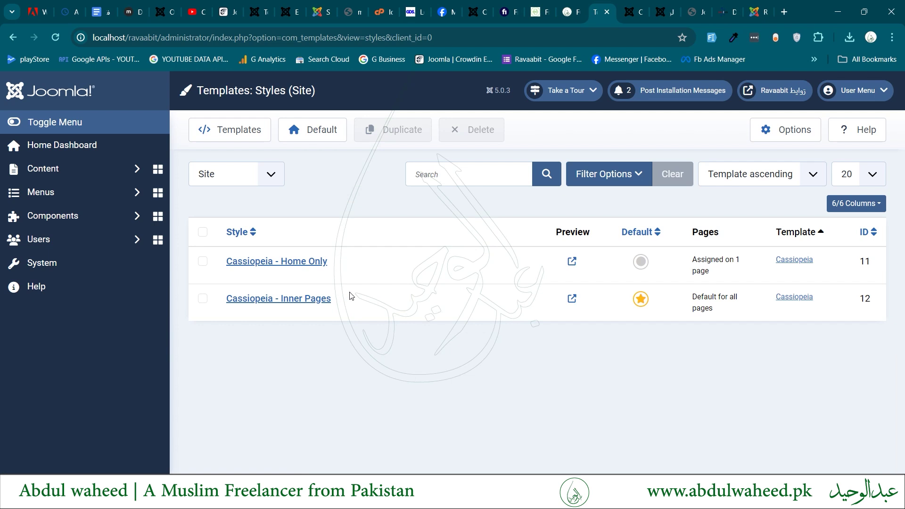
left_click(310, 300)
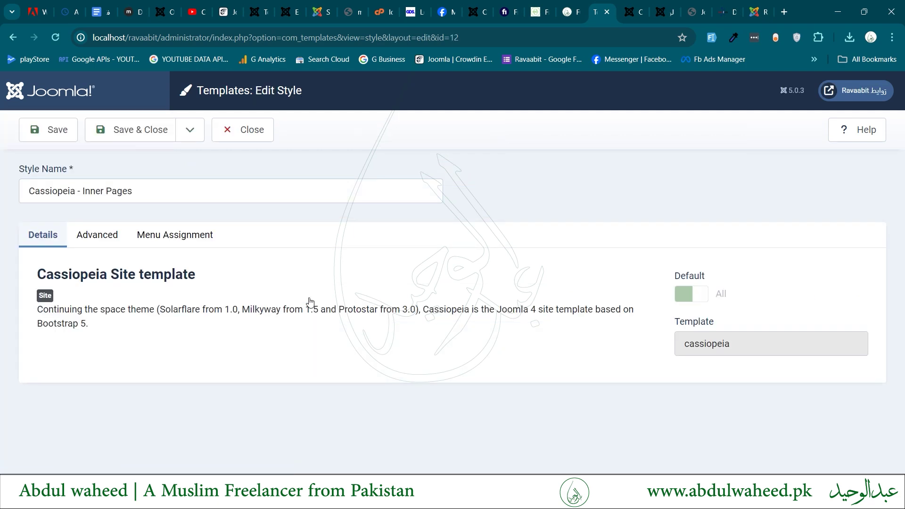
key("ctrl+Tab")
key("ctrl+shift+Tab")
key("ctrl+Tab")
Scroll the User Registration page to inspect the hCaptcha box, Register button and Create an Account footer link.
scroll(422, 302, "down", 5)
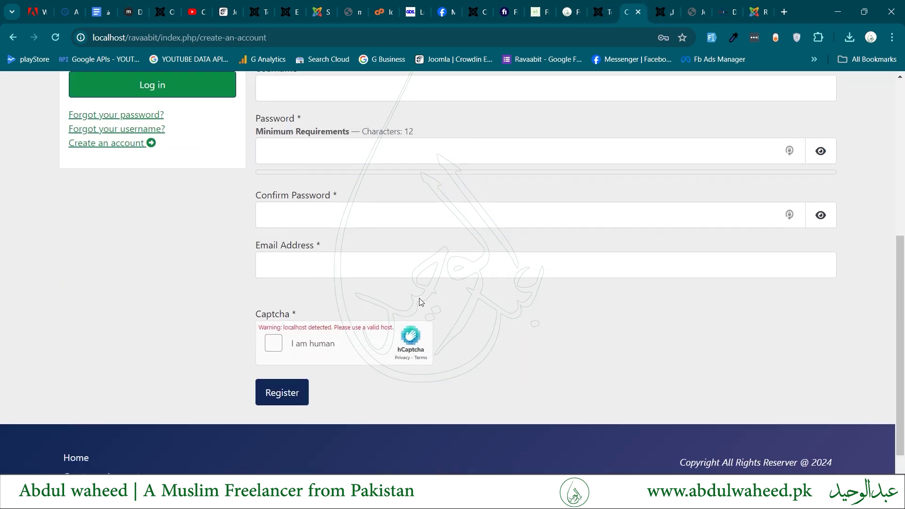
scroll(421, 301, "up", 4)
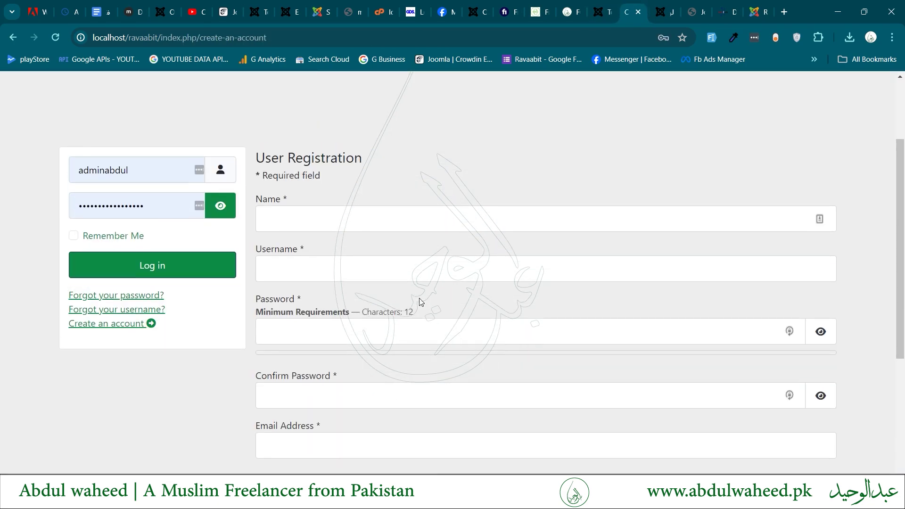
scroll(421, 302, "up", 3)
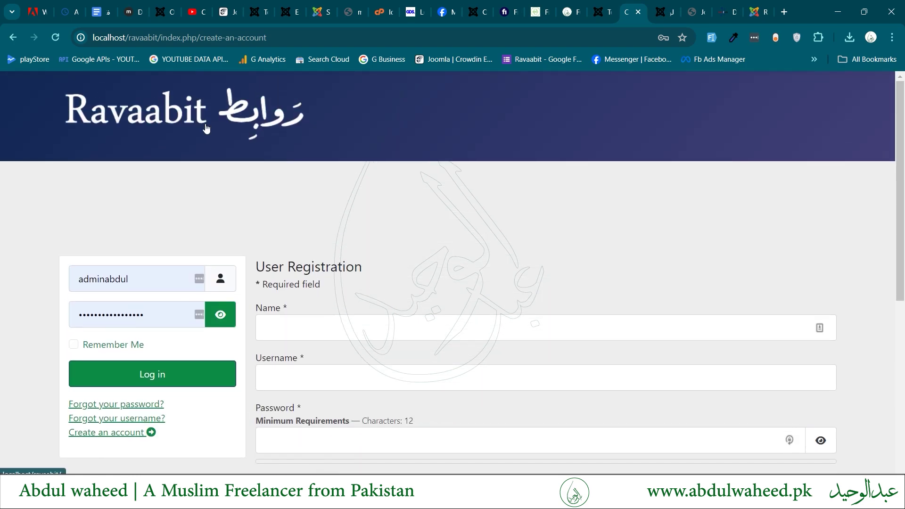
scroll(375, 172, "down", 7)
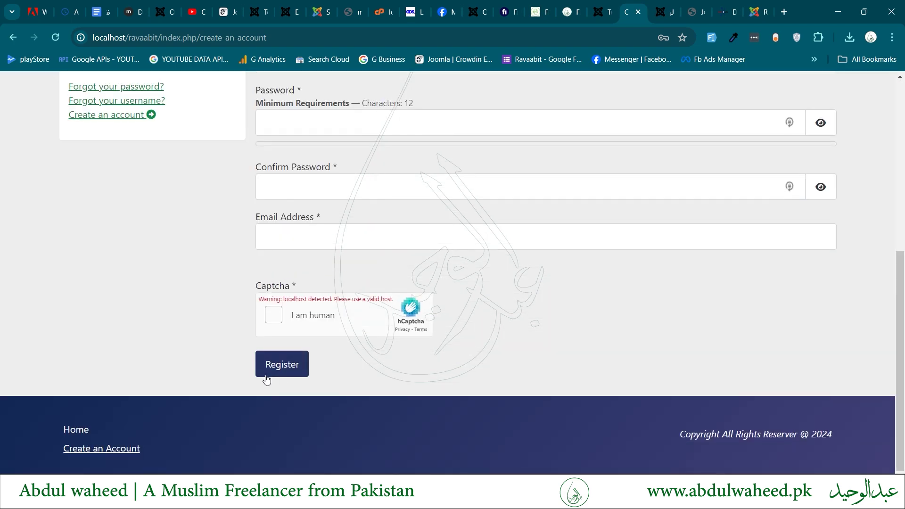
scroll(411, 413, "up", 7)
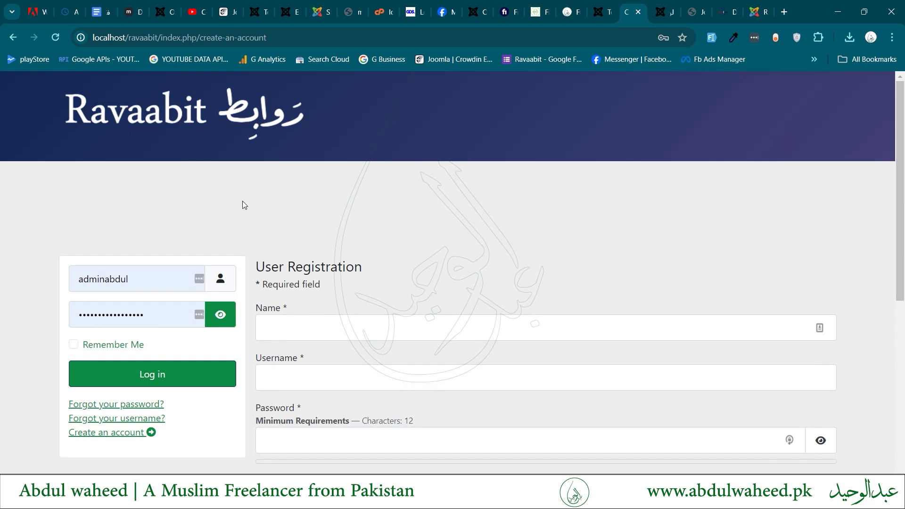
scroll(242, 205, "down", 2)
scroll(242, 206, "up", 2)
scroll(293, 194, "down", 3)
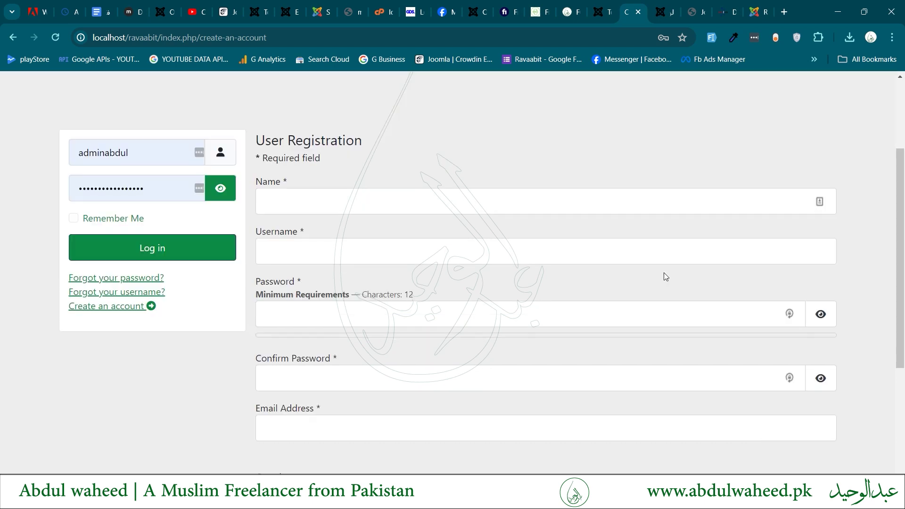